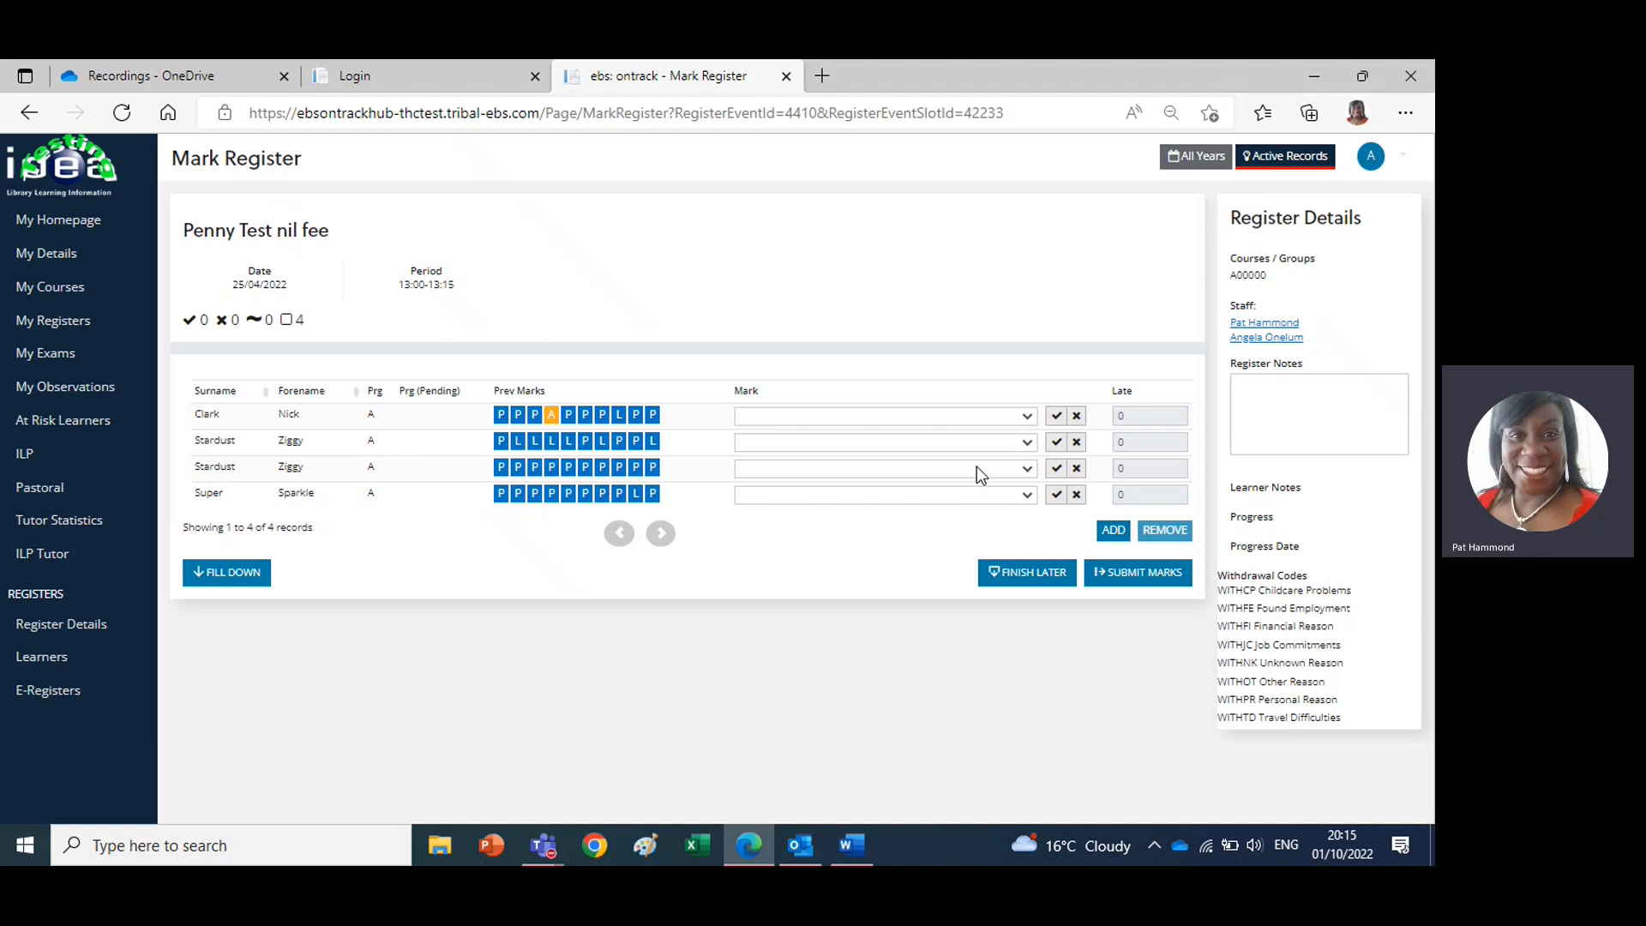
Mark the first learner as P (Present) and the second learner as L (Late) with 10 late minutes
click(1028, 418)
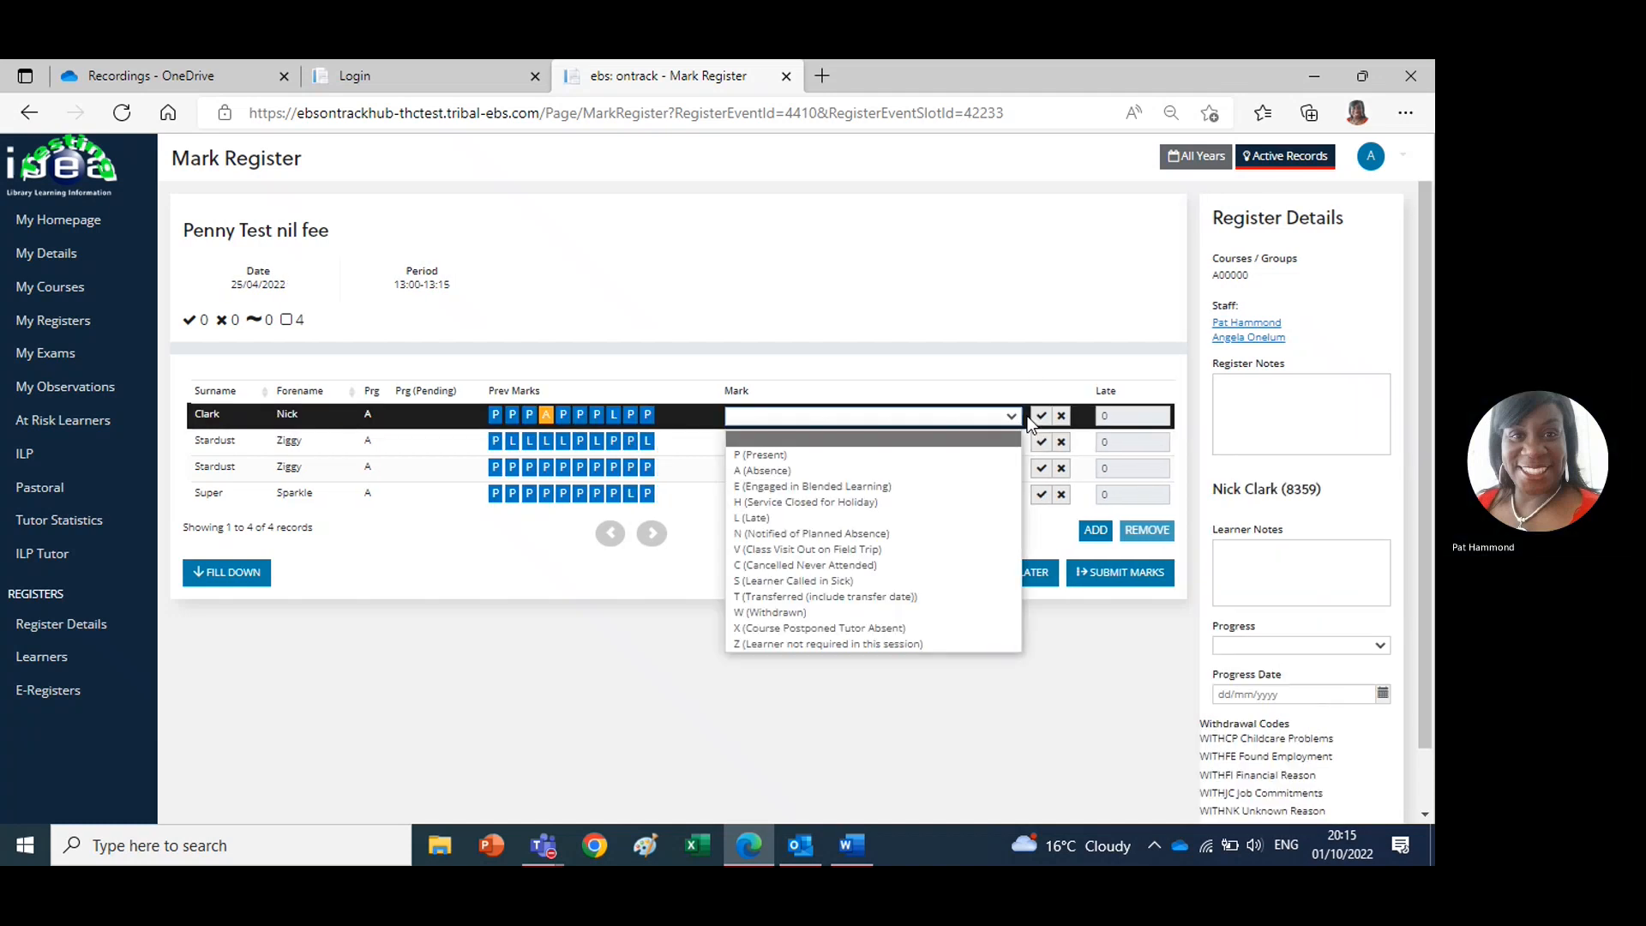
click(795, 454)
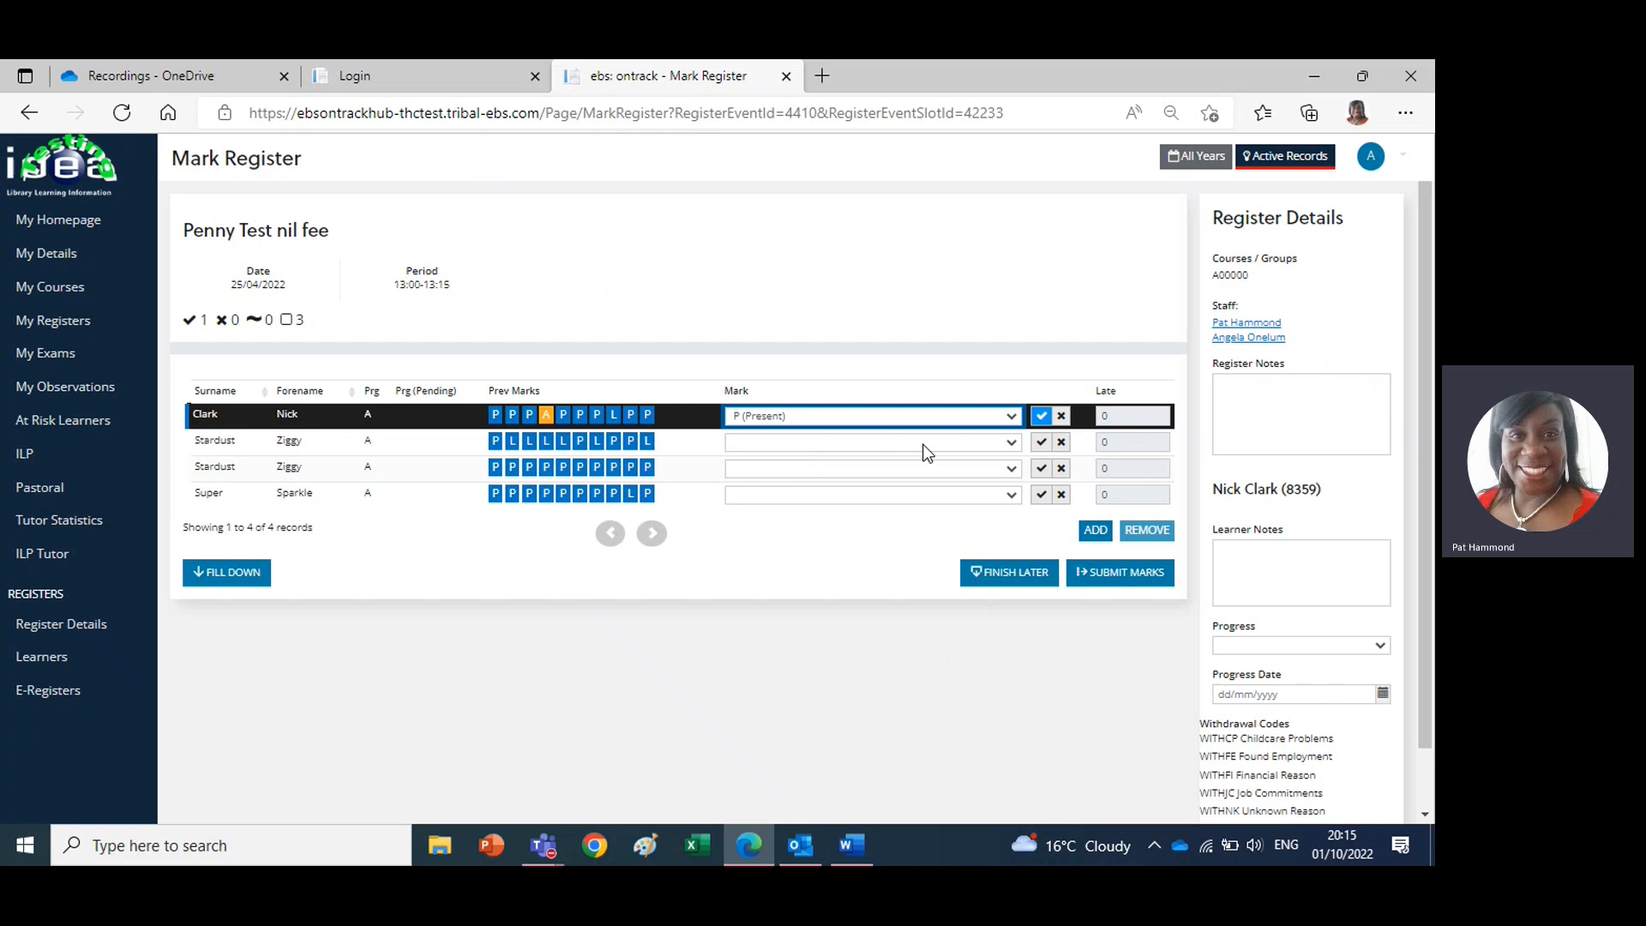
click(1013, 444)
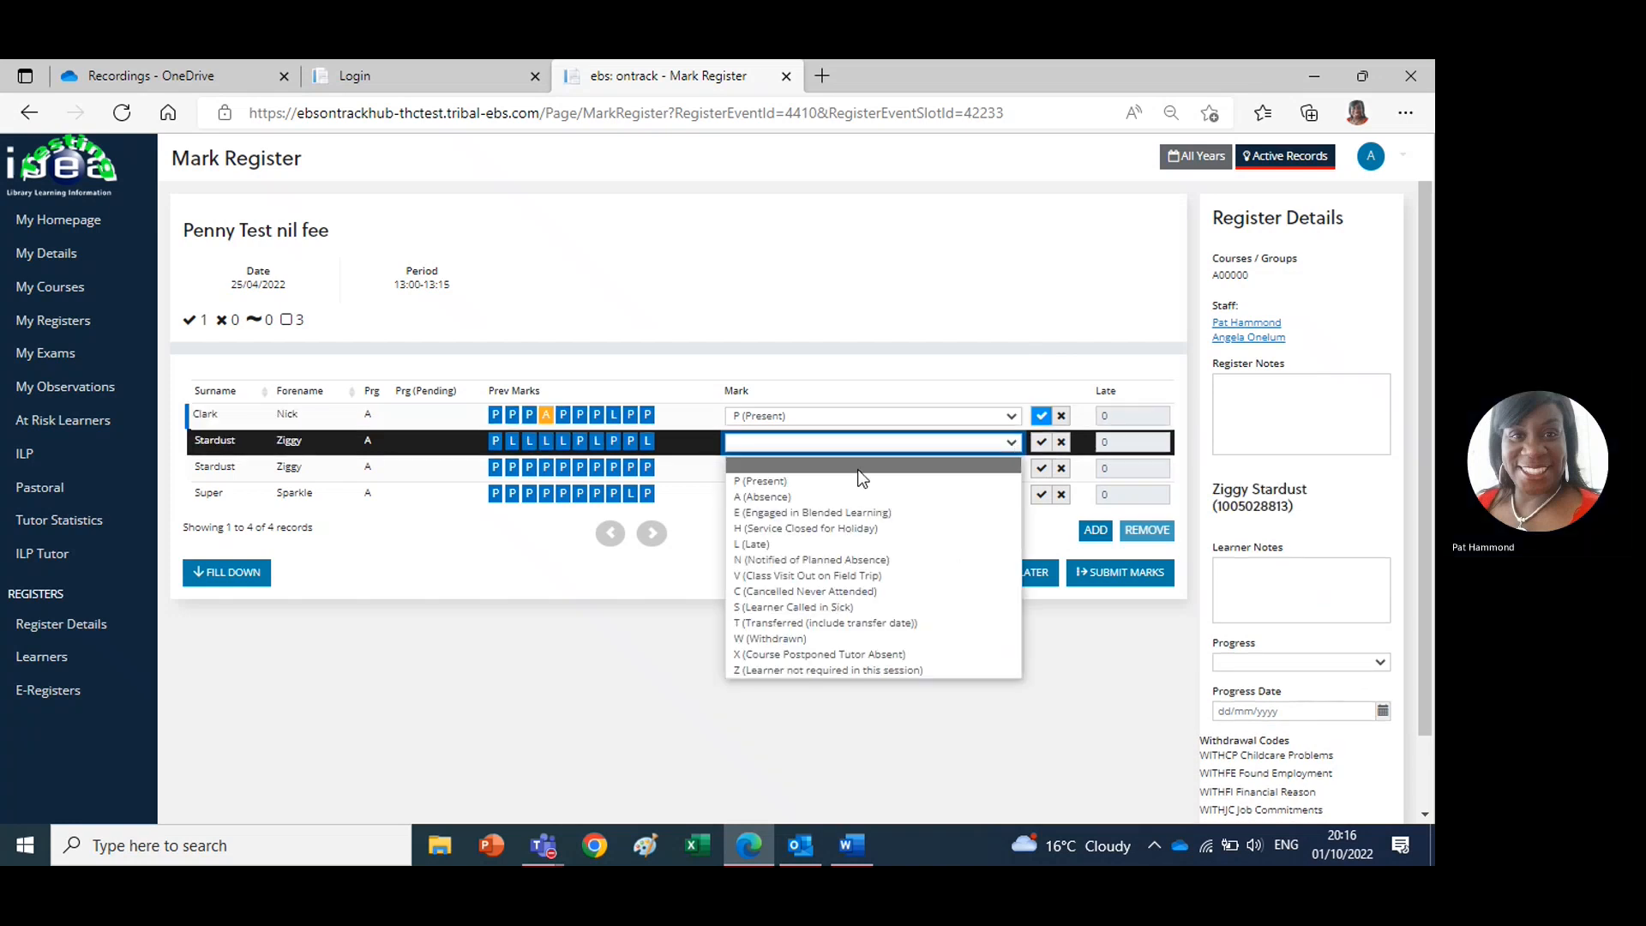
click(758, 545)
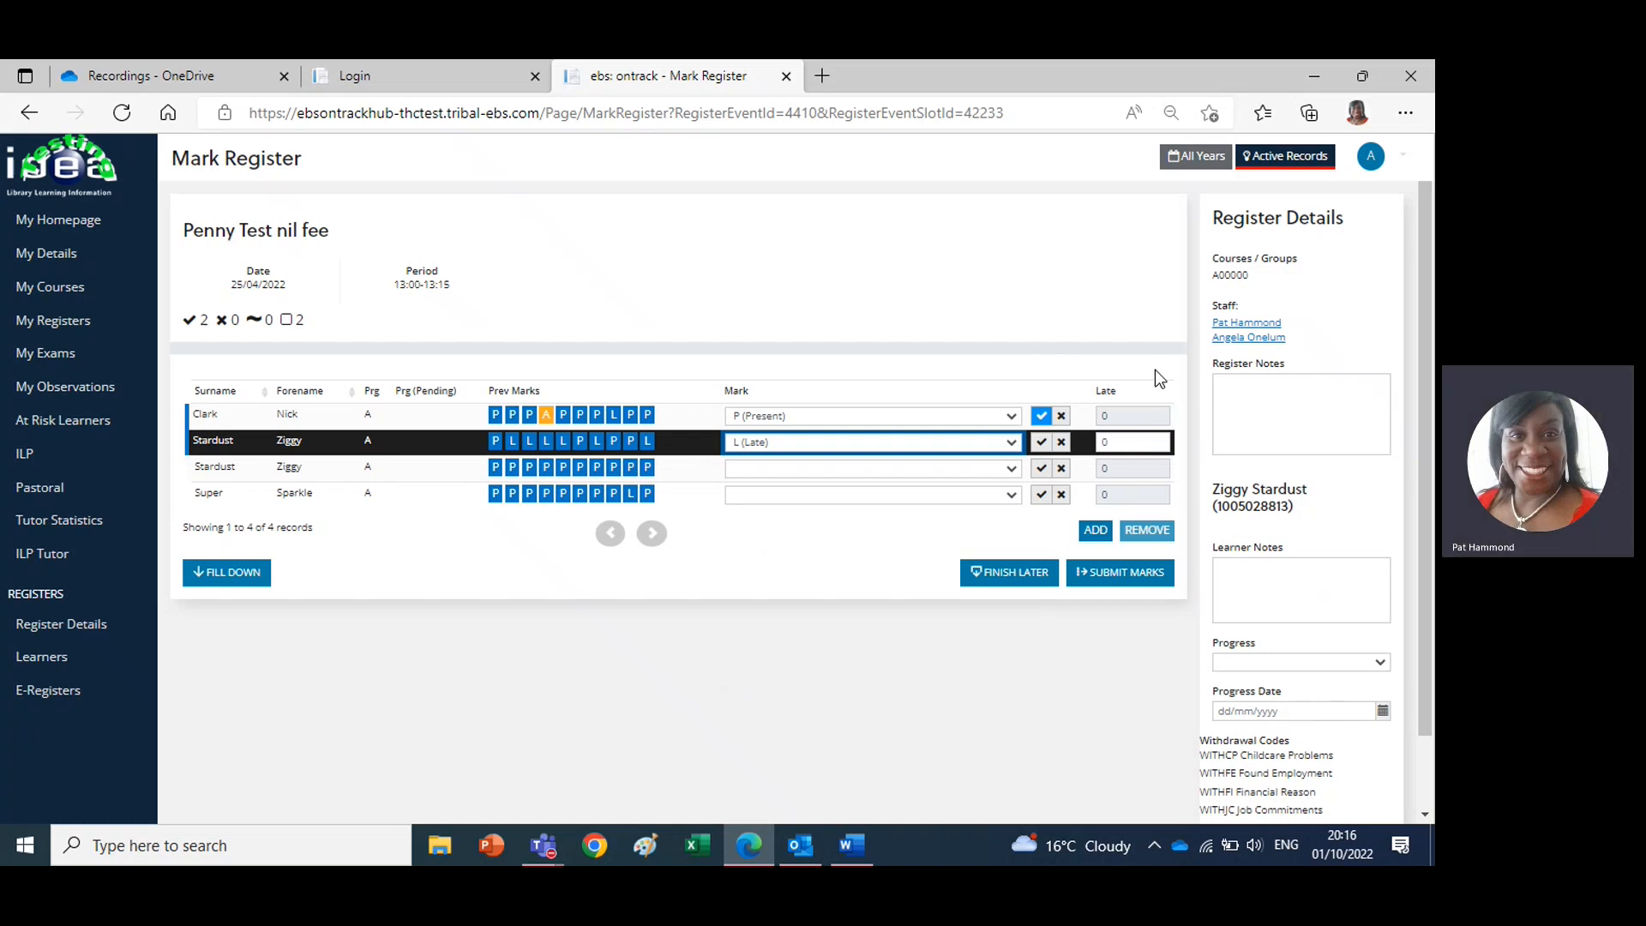
click(1118, 445)
text(10)
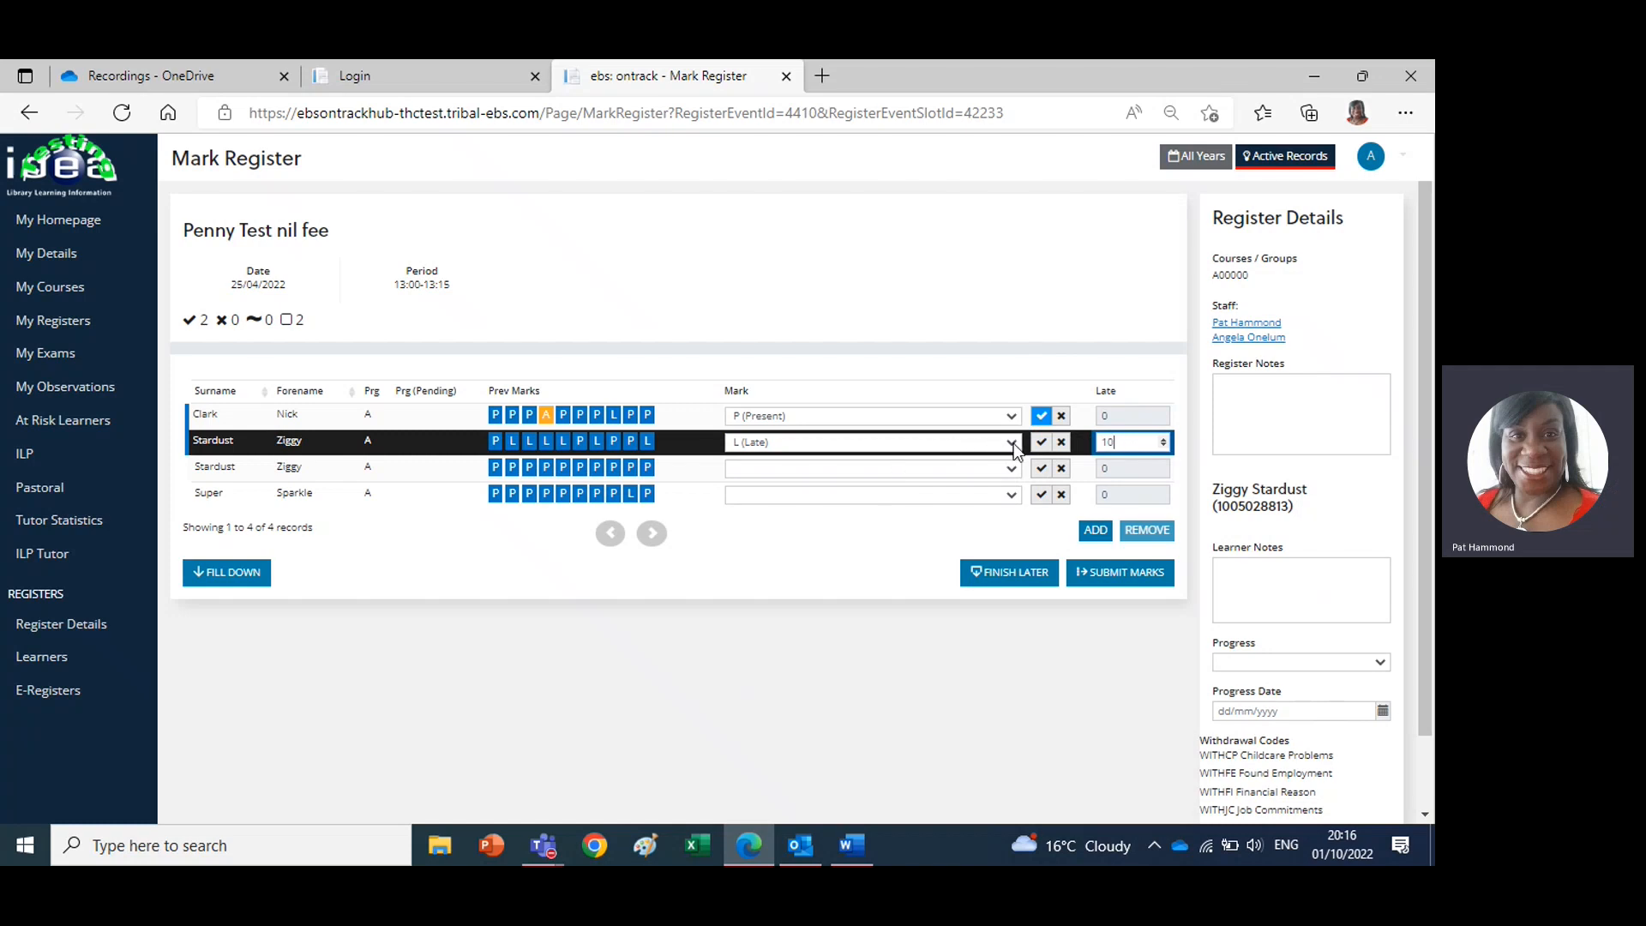
Add a learner note for the late learner, giving their forename followed by "was late because he had trouble parking his car"
click(1235, 576)
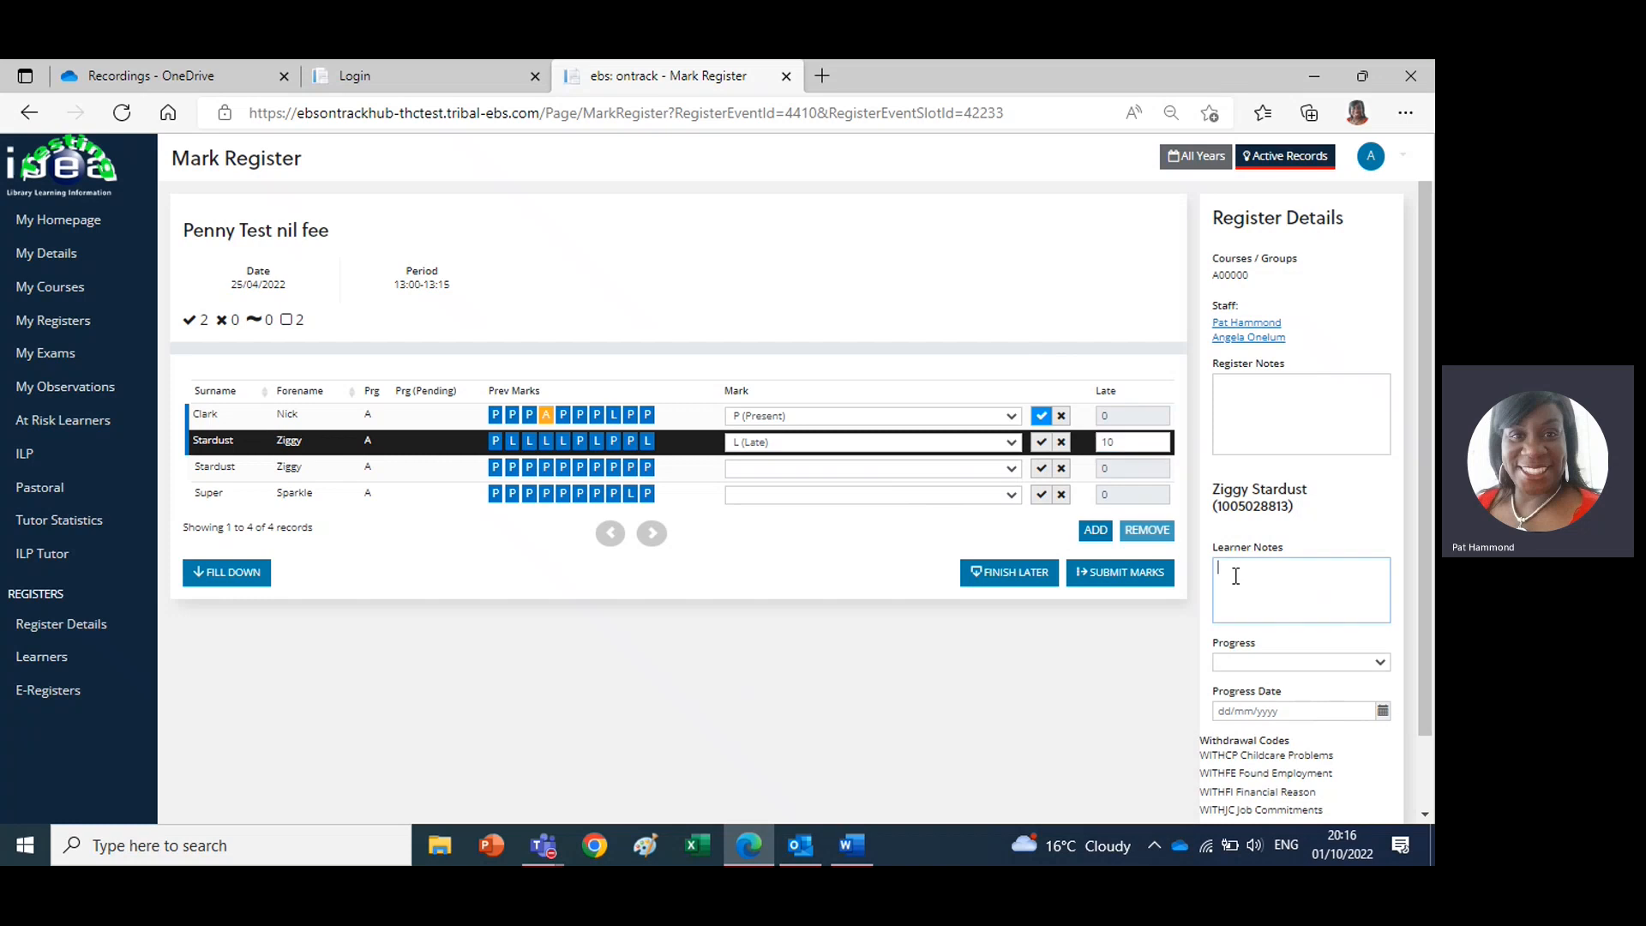
text(Zi)
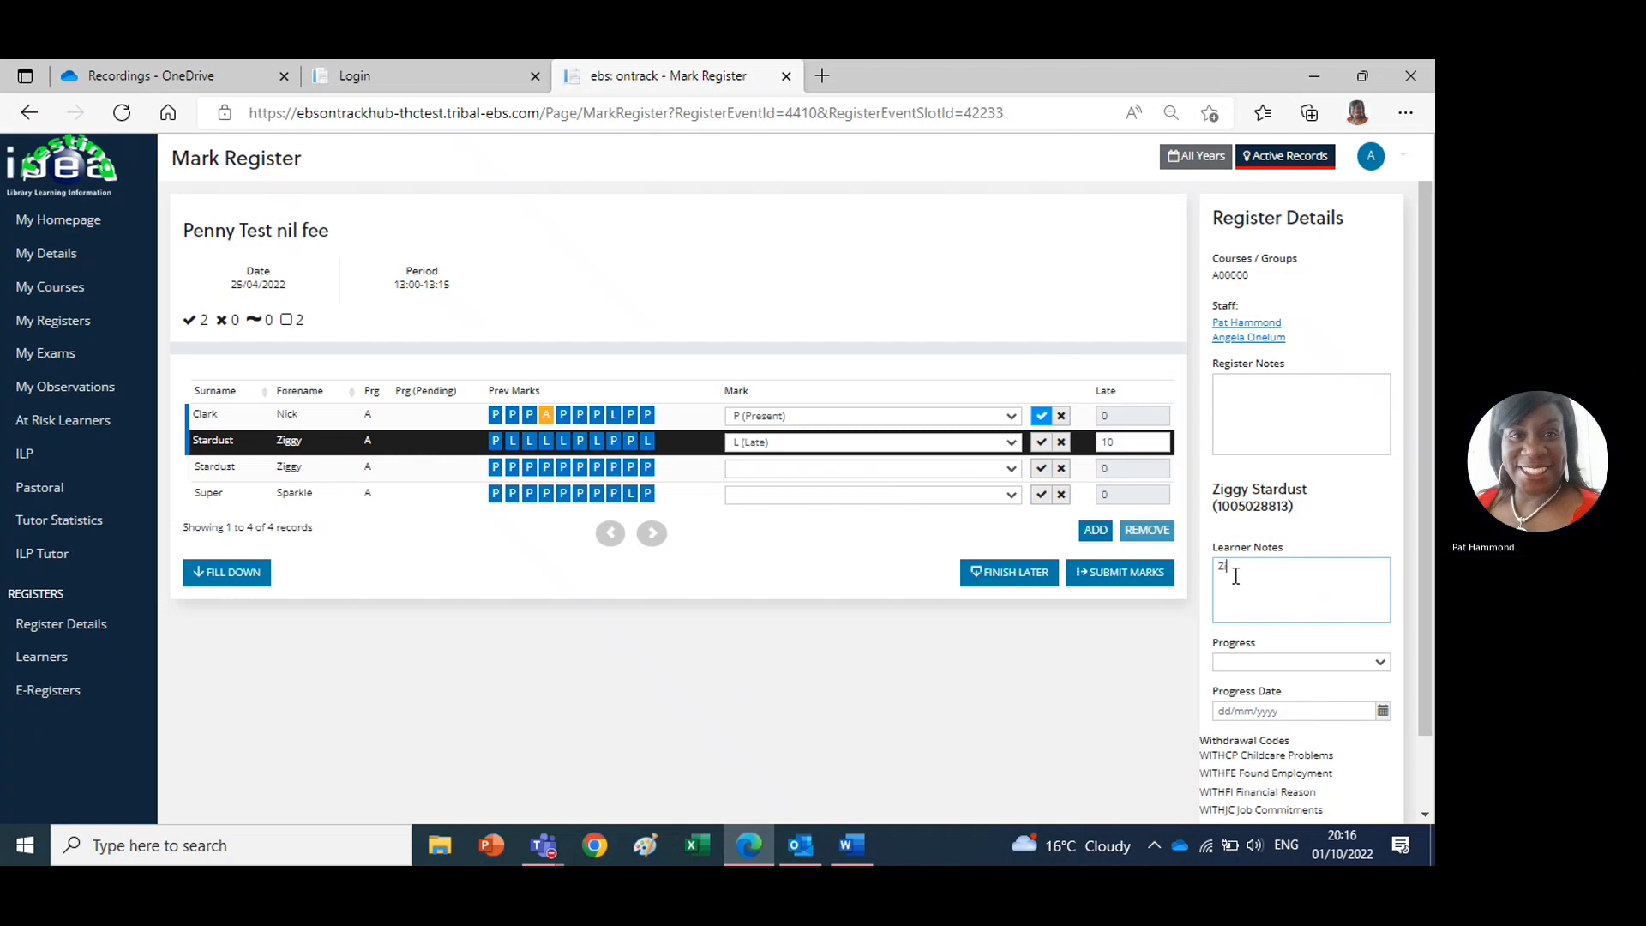
text(ggy was late because he had trouble parking his car.)
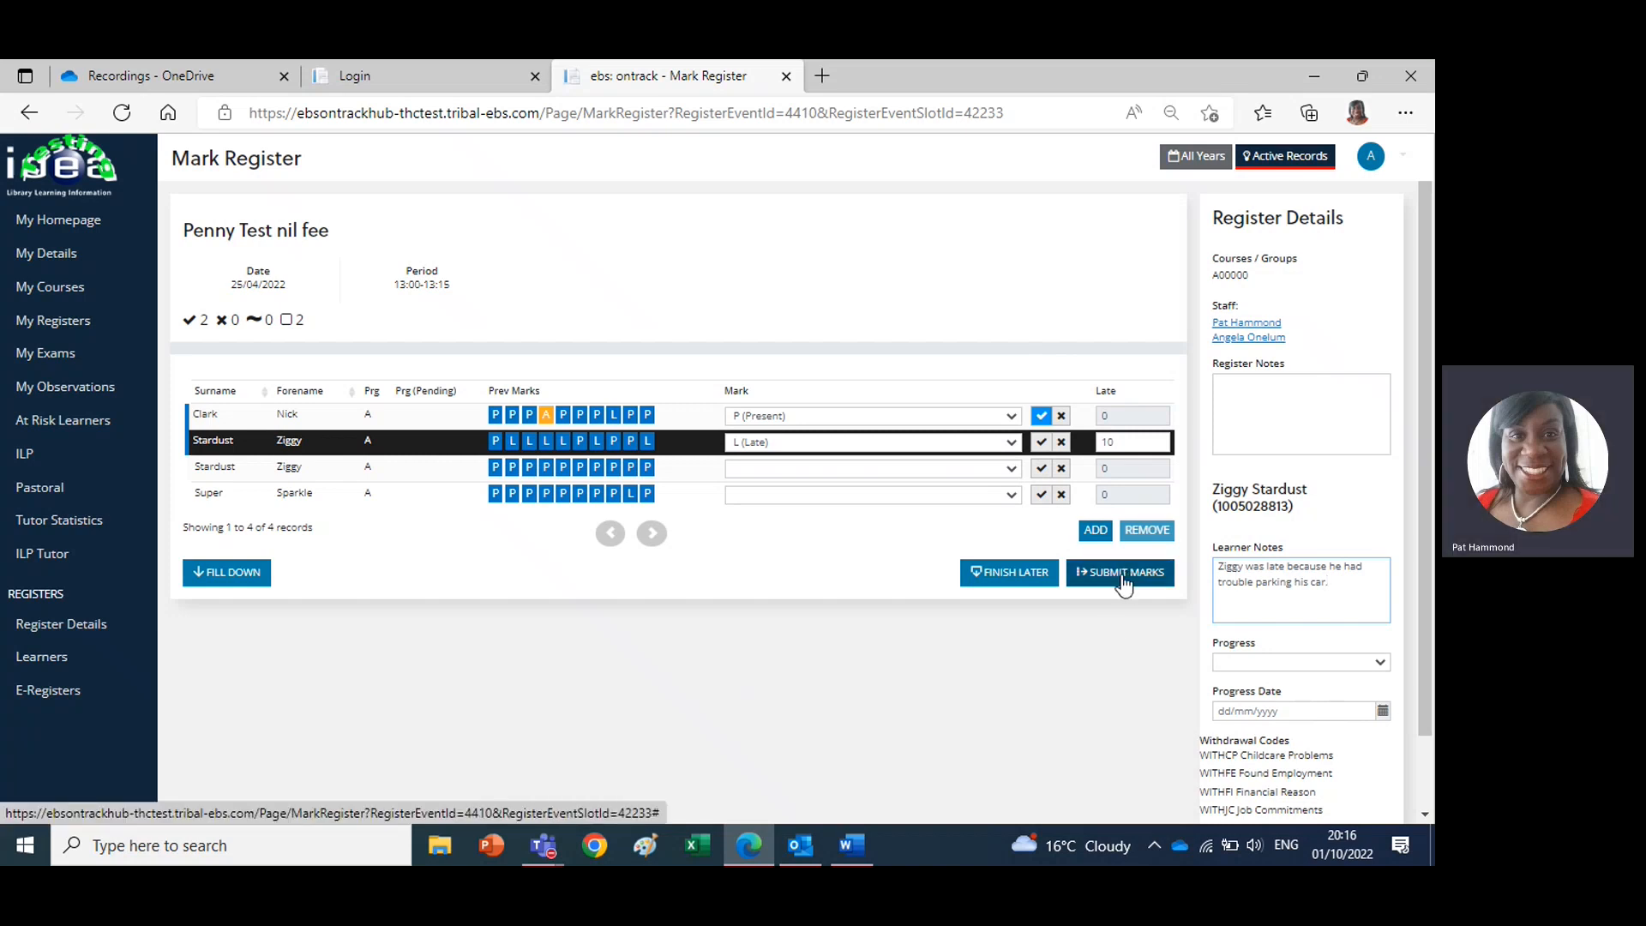
Mark the two remaining learners as P (Present) and submit the register marks
click(1123, 574)
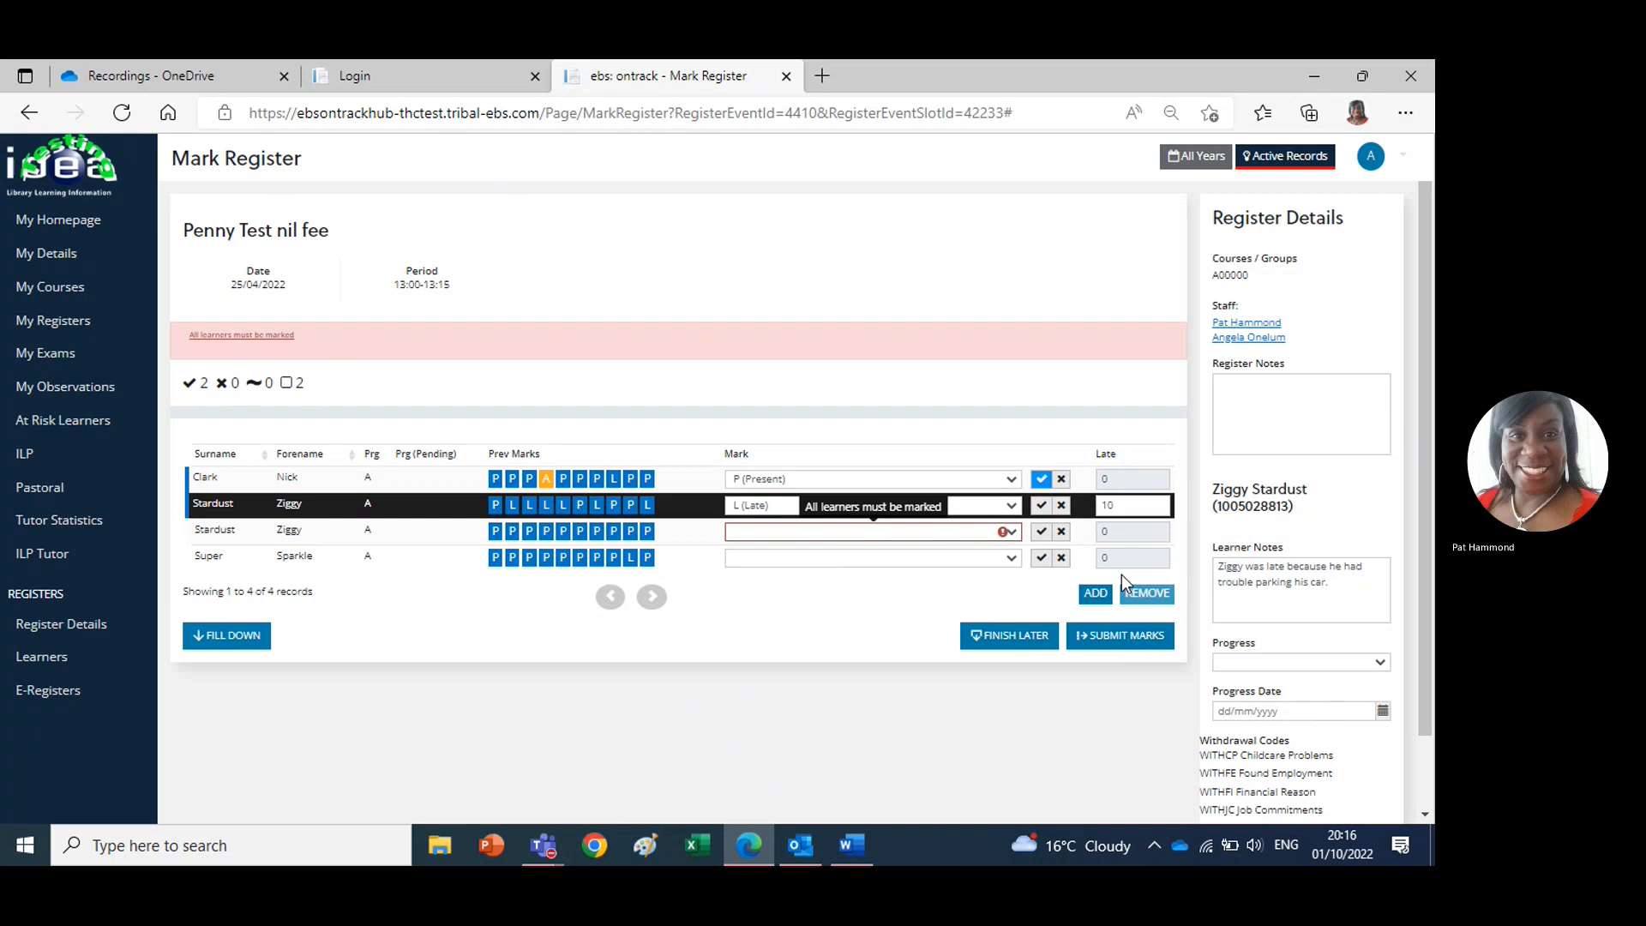
click(855, 536)
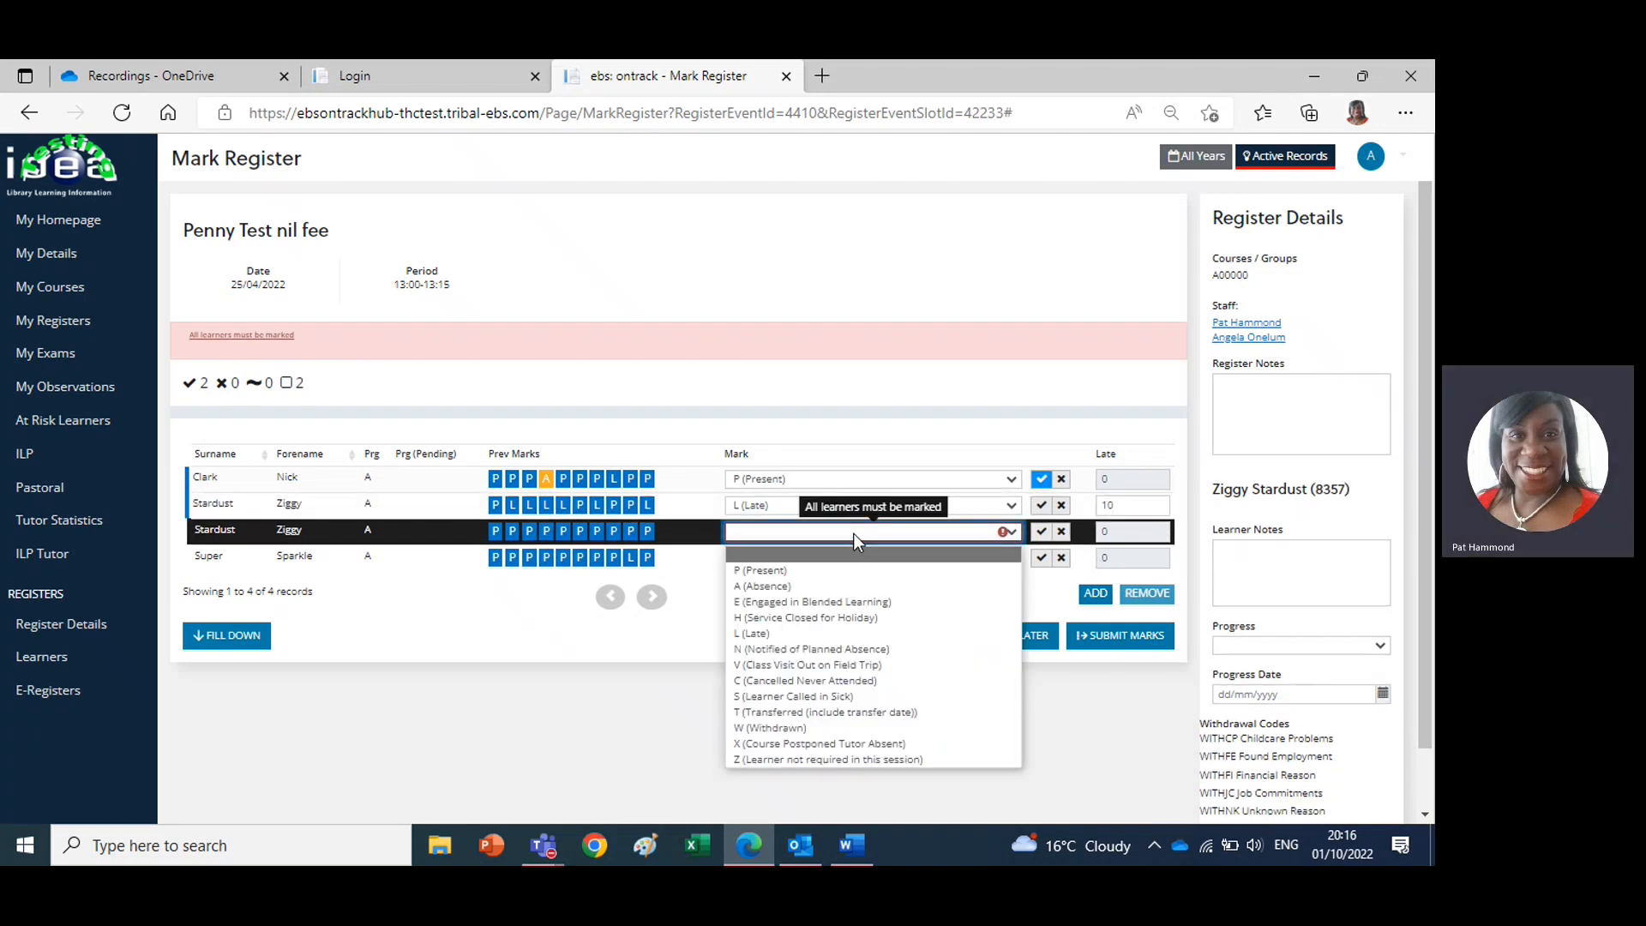
click(760, 570)
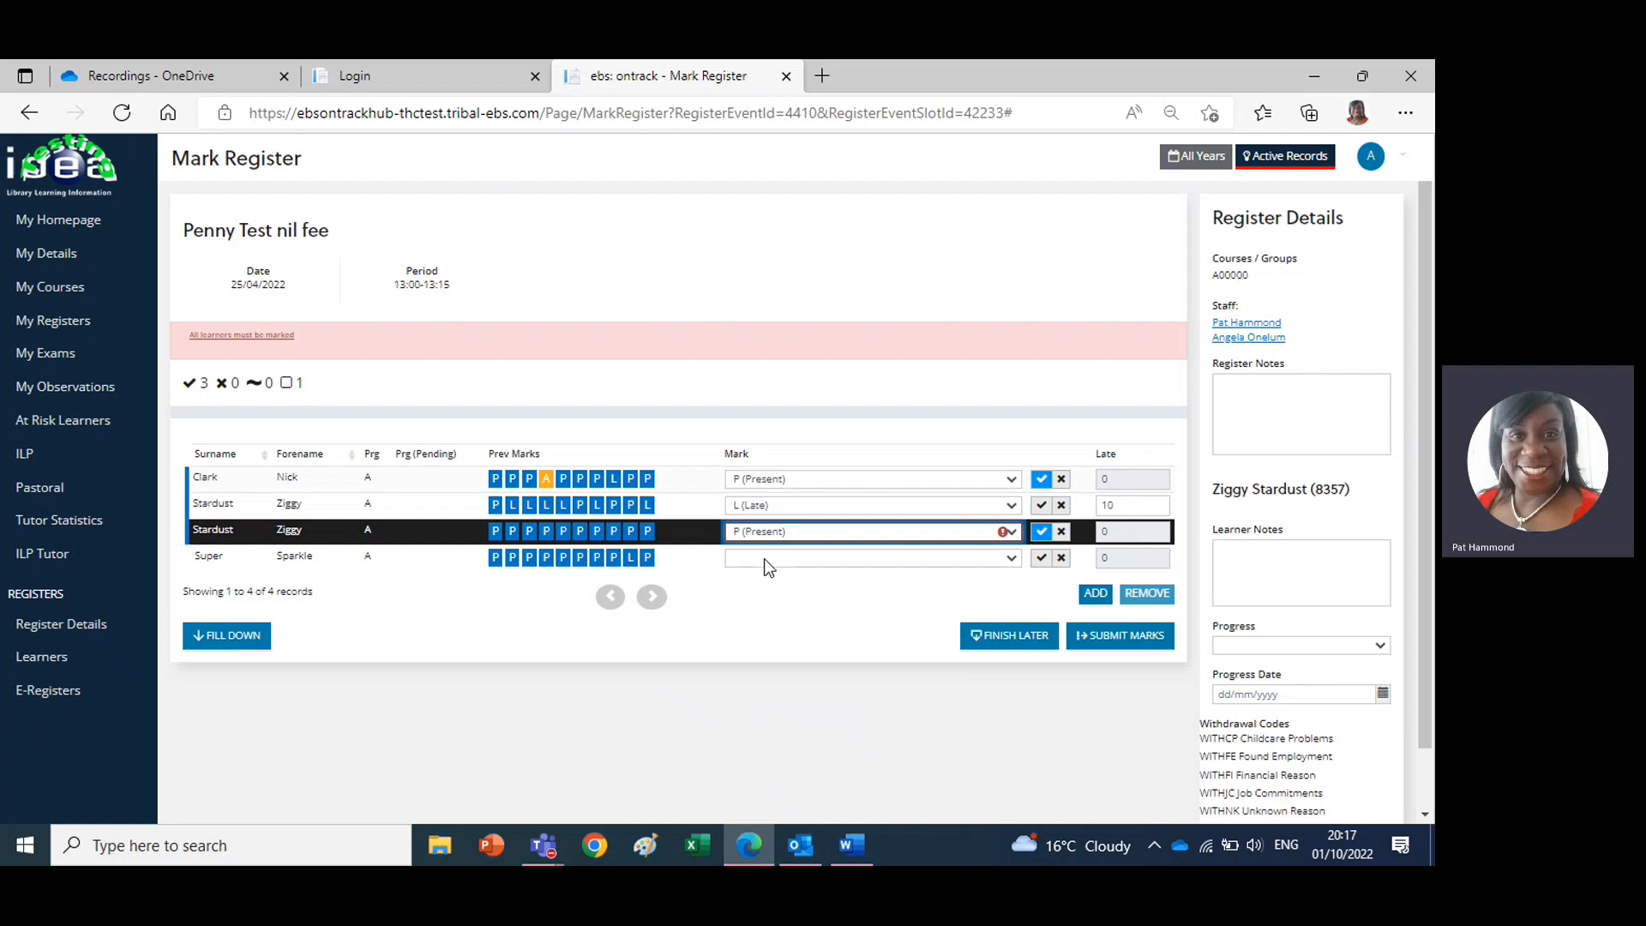
click(764, 558)
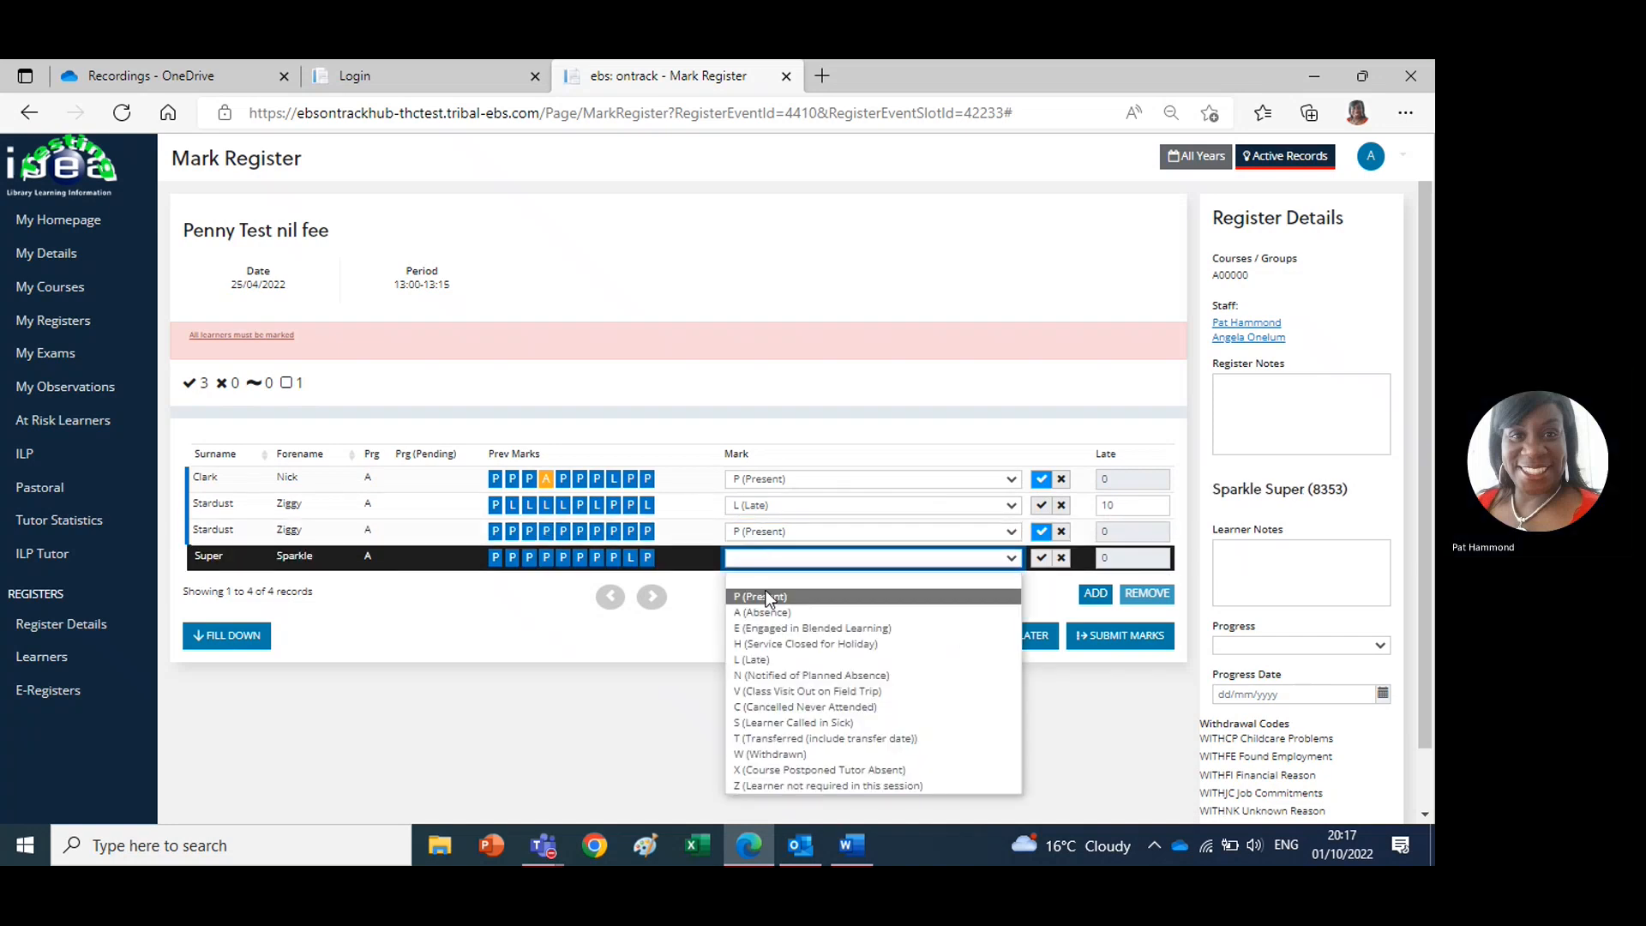
click(766, 598)
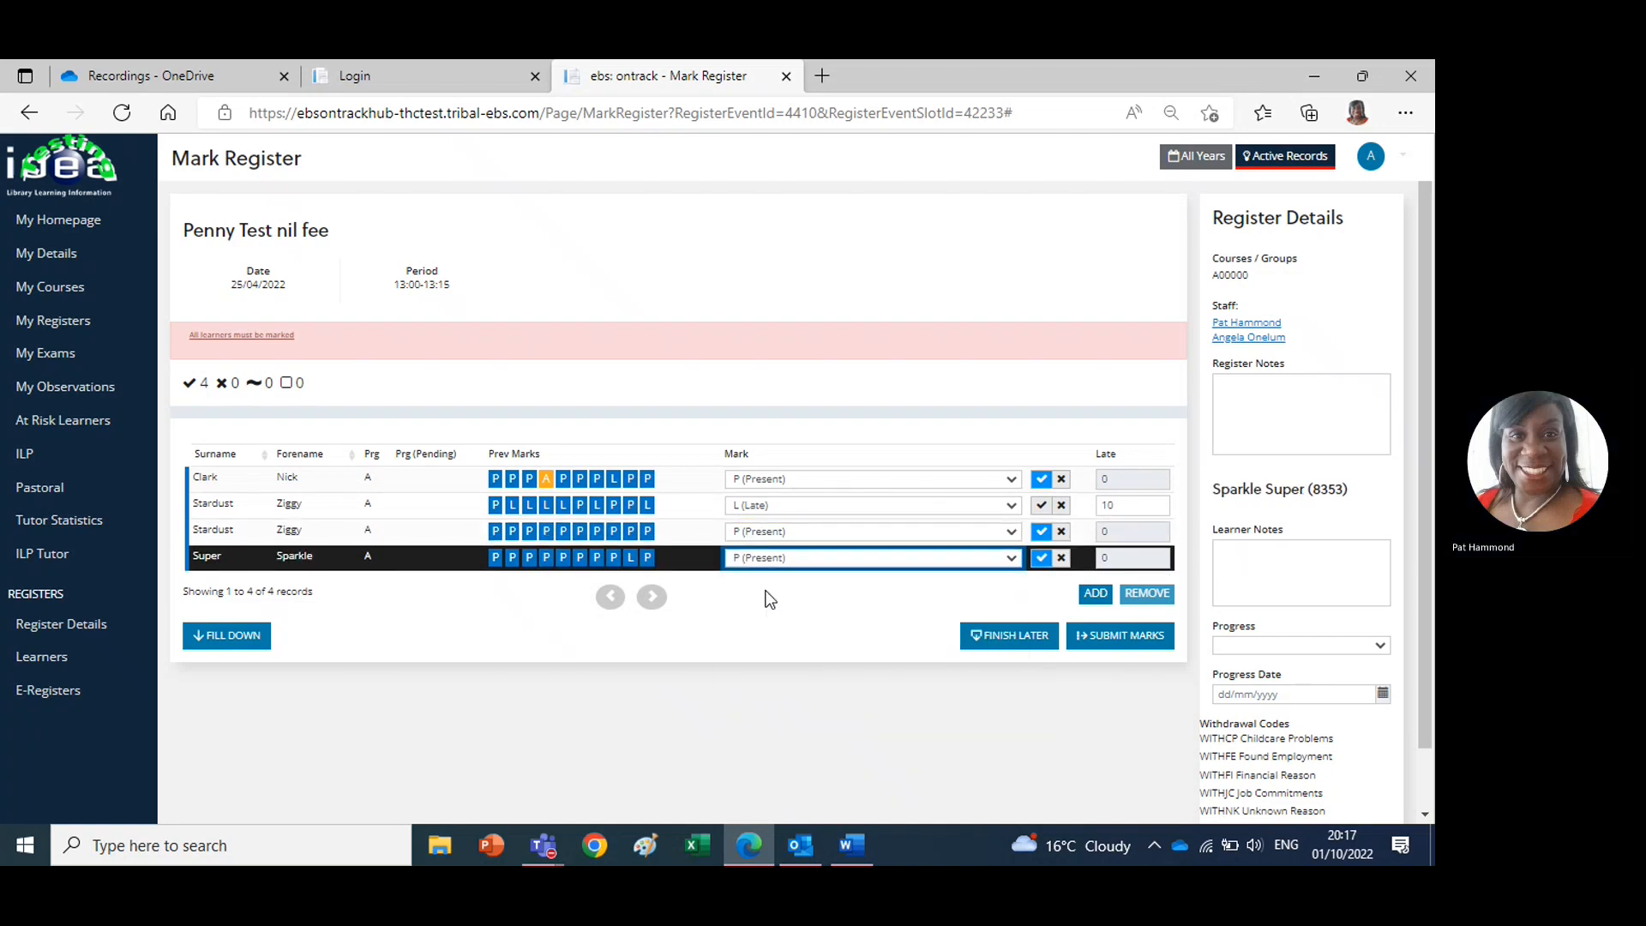
click(1123, 638)
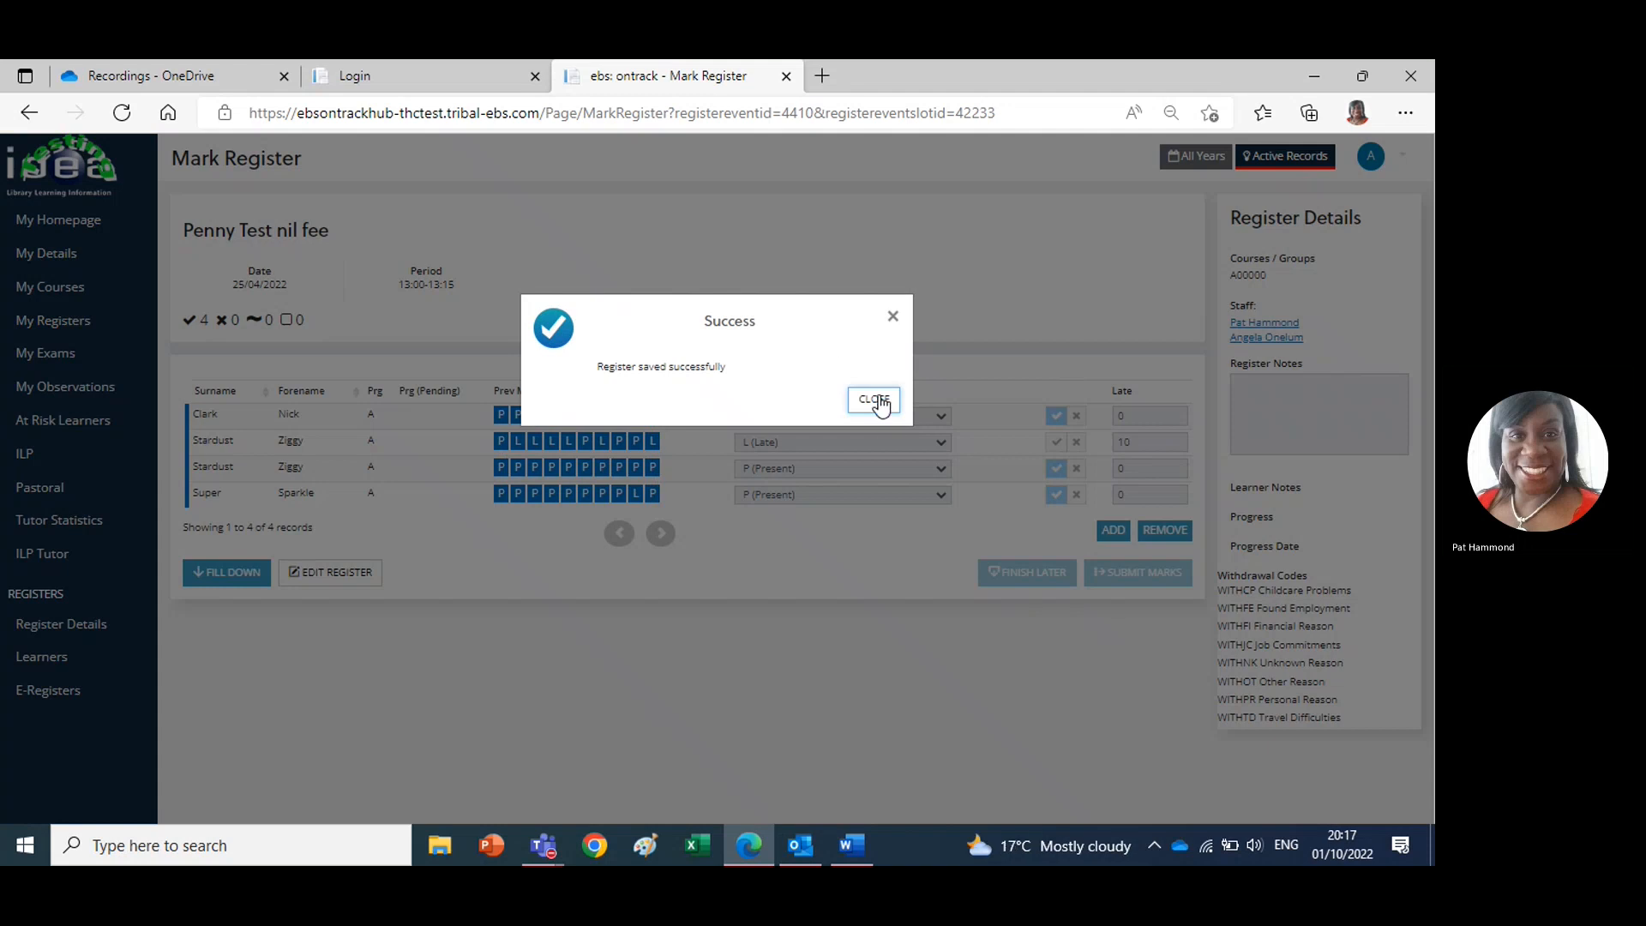
click(877, 401)
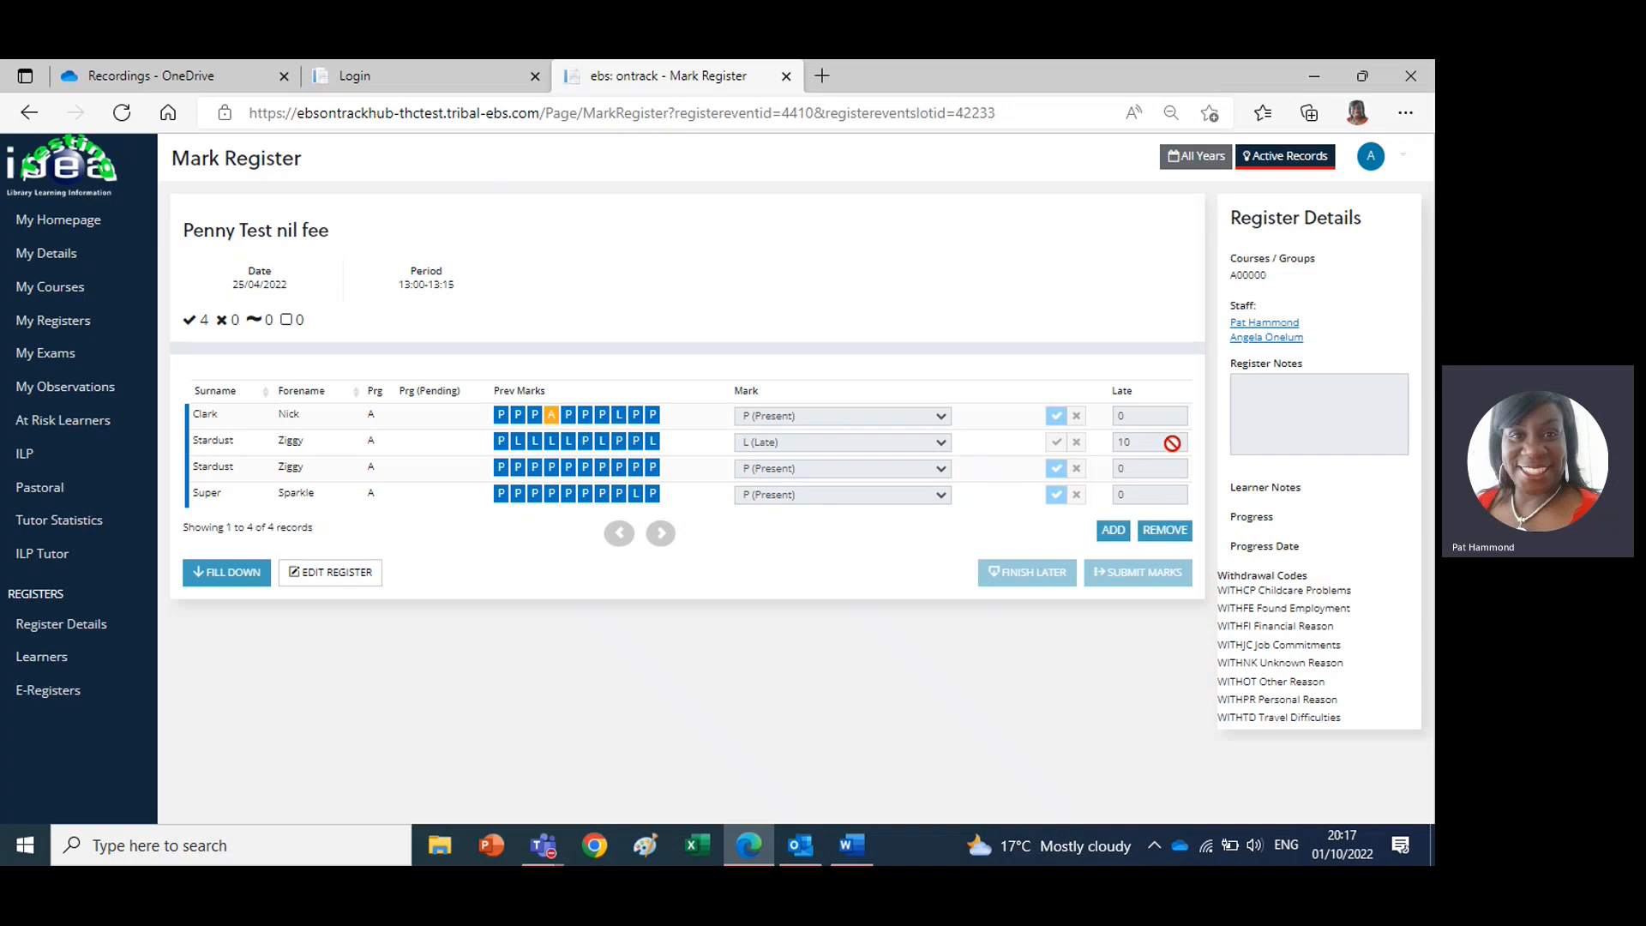
Review the late learner's saved note, and look at the attendance and punctuality figures on the homepage
click(829, 449)
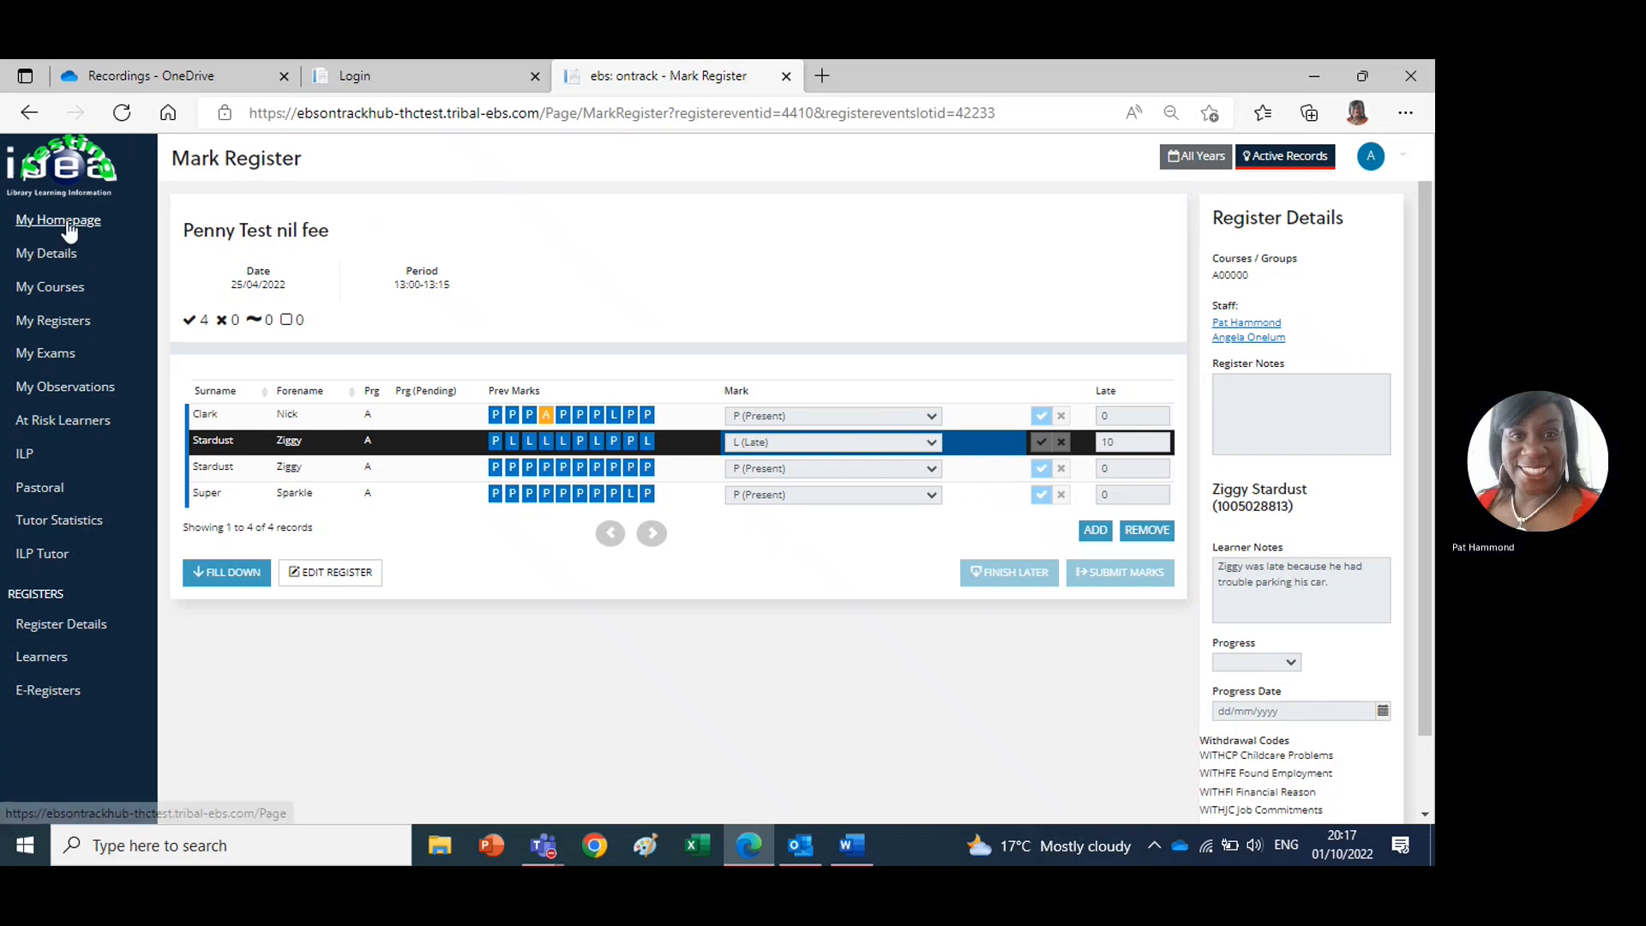
click(68, 223)
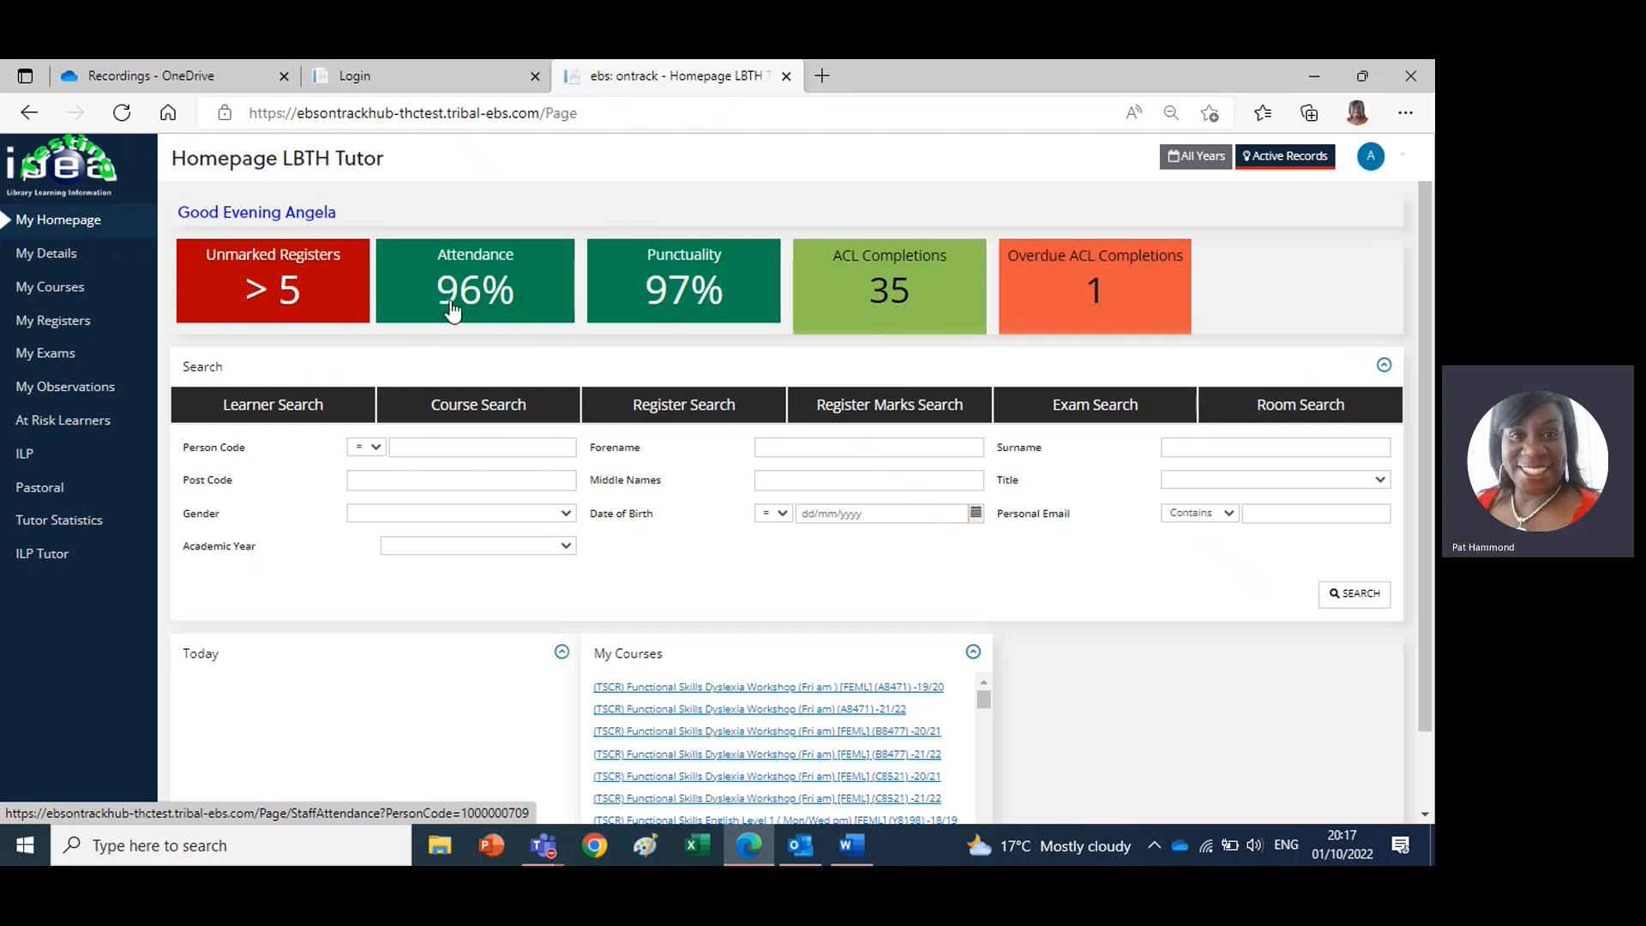
mouse_move(400, 301)
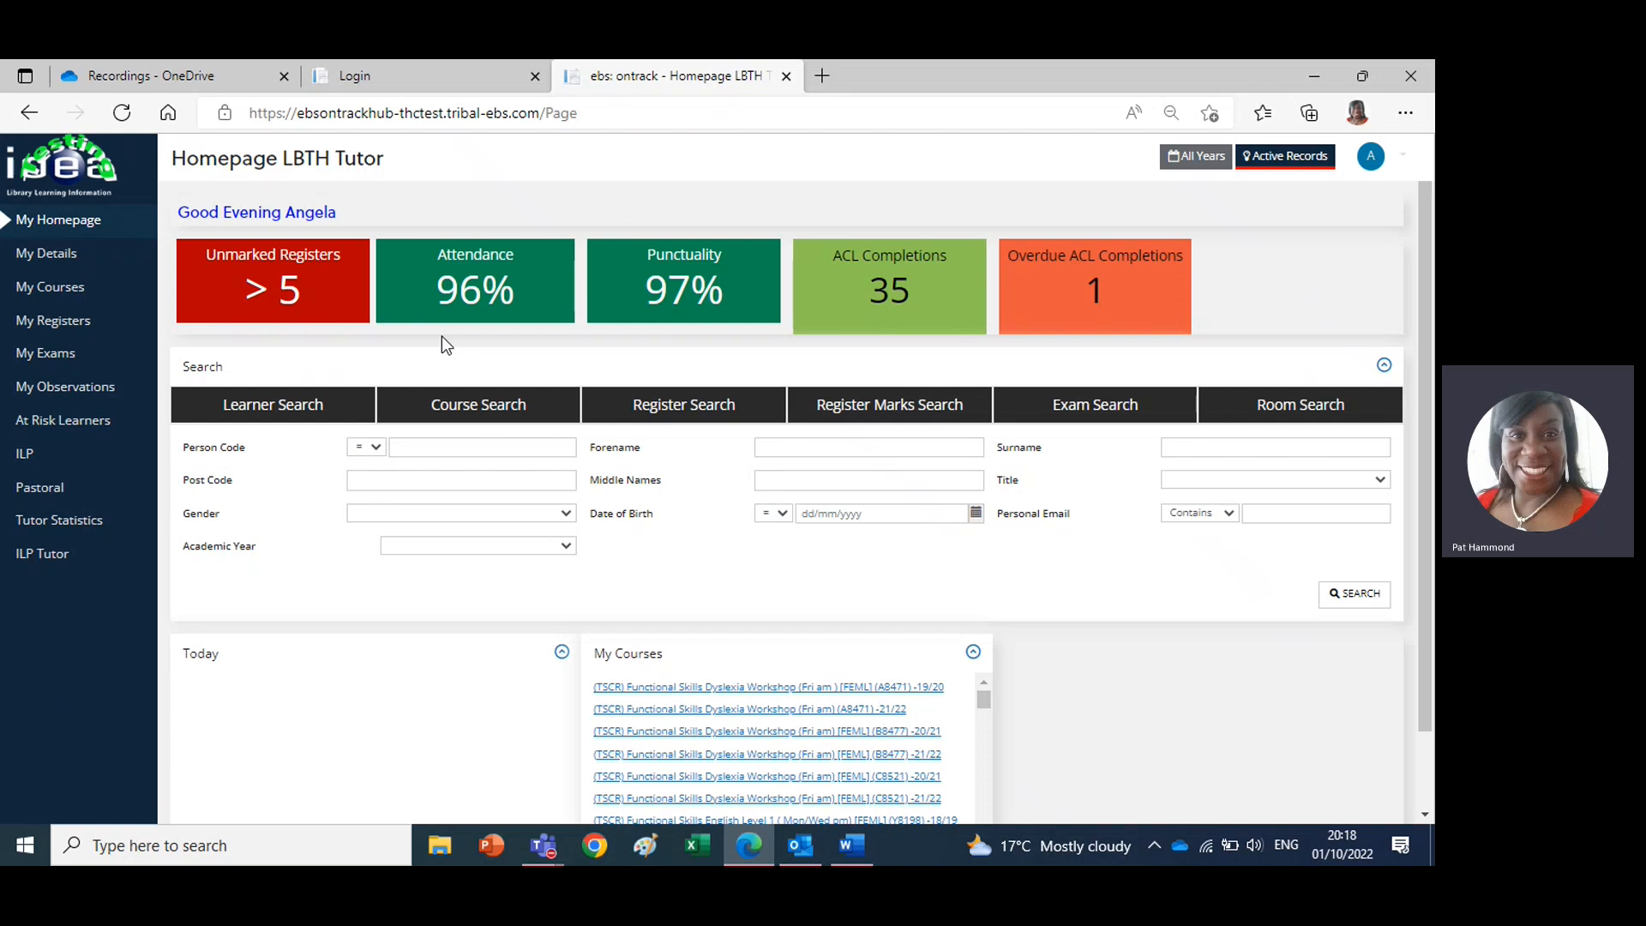
mouse_move(686, 301)
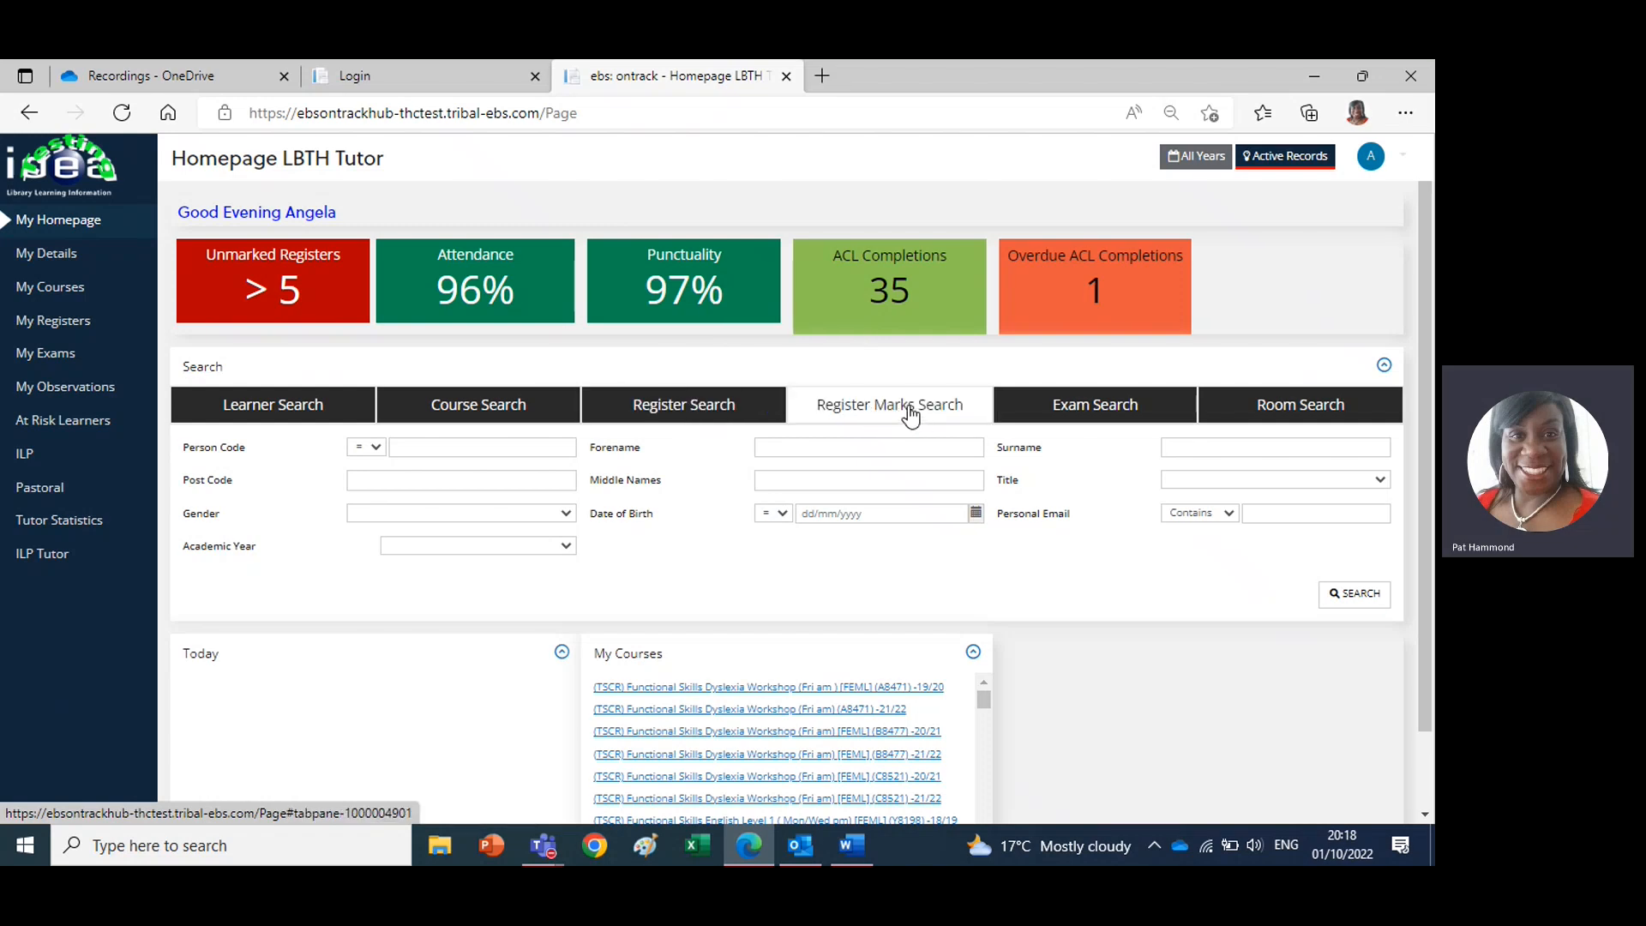
Search the register marks for Academic Year 21/22, learner mark L and course code A00000
click(911, 415)
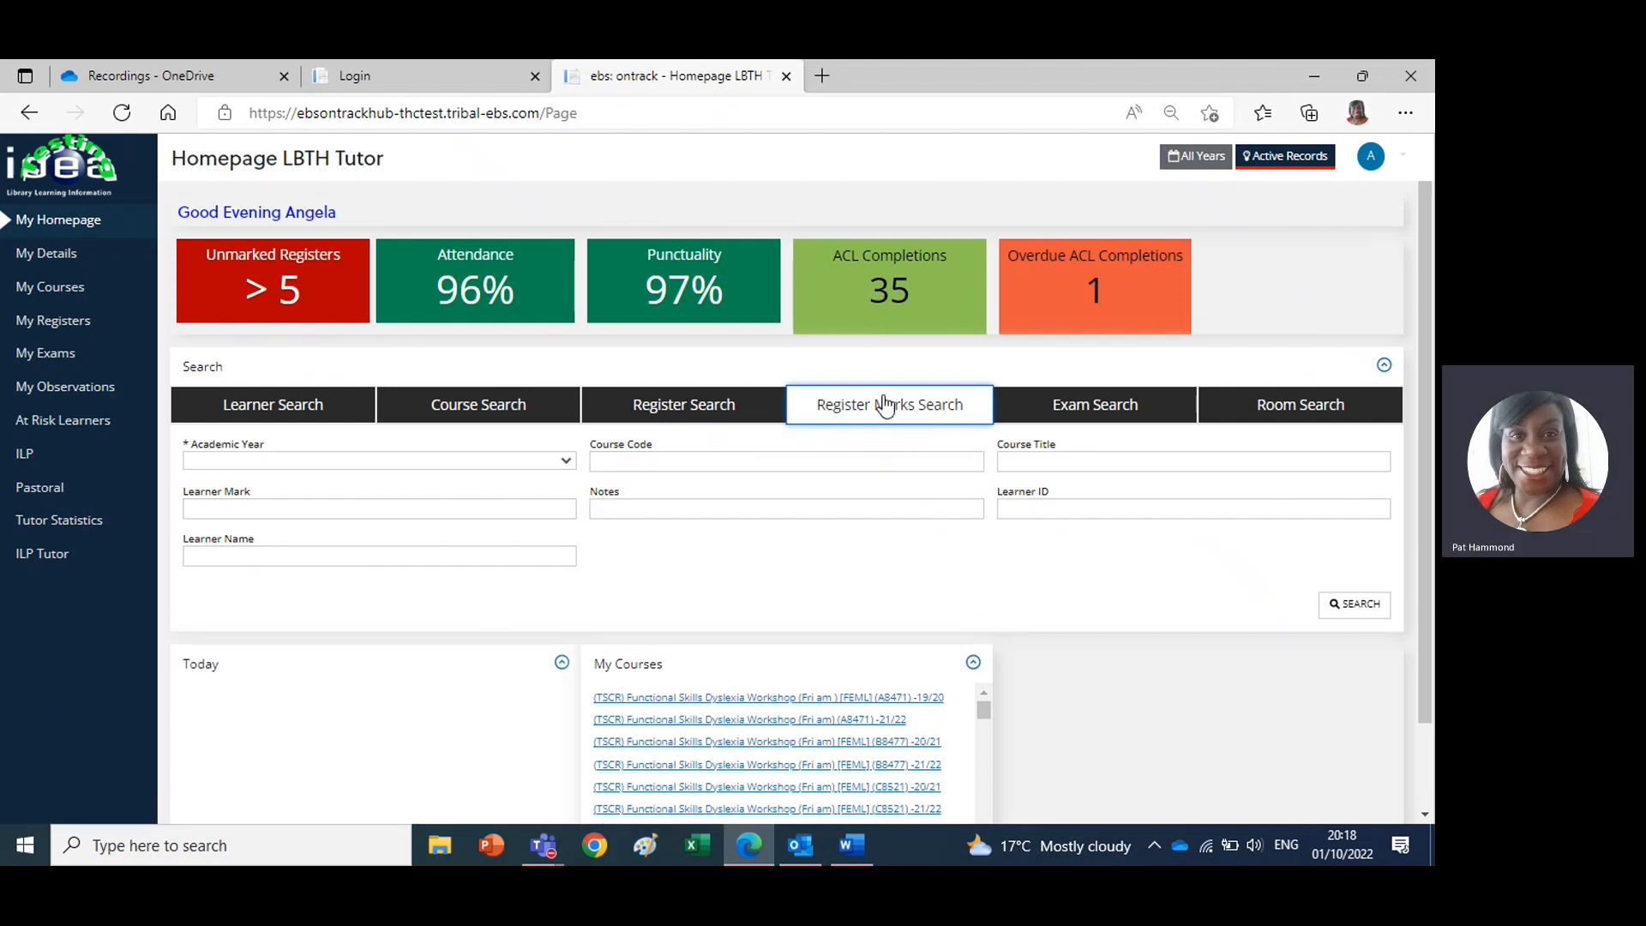
click(566, 463)
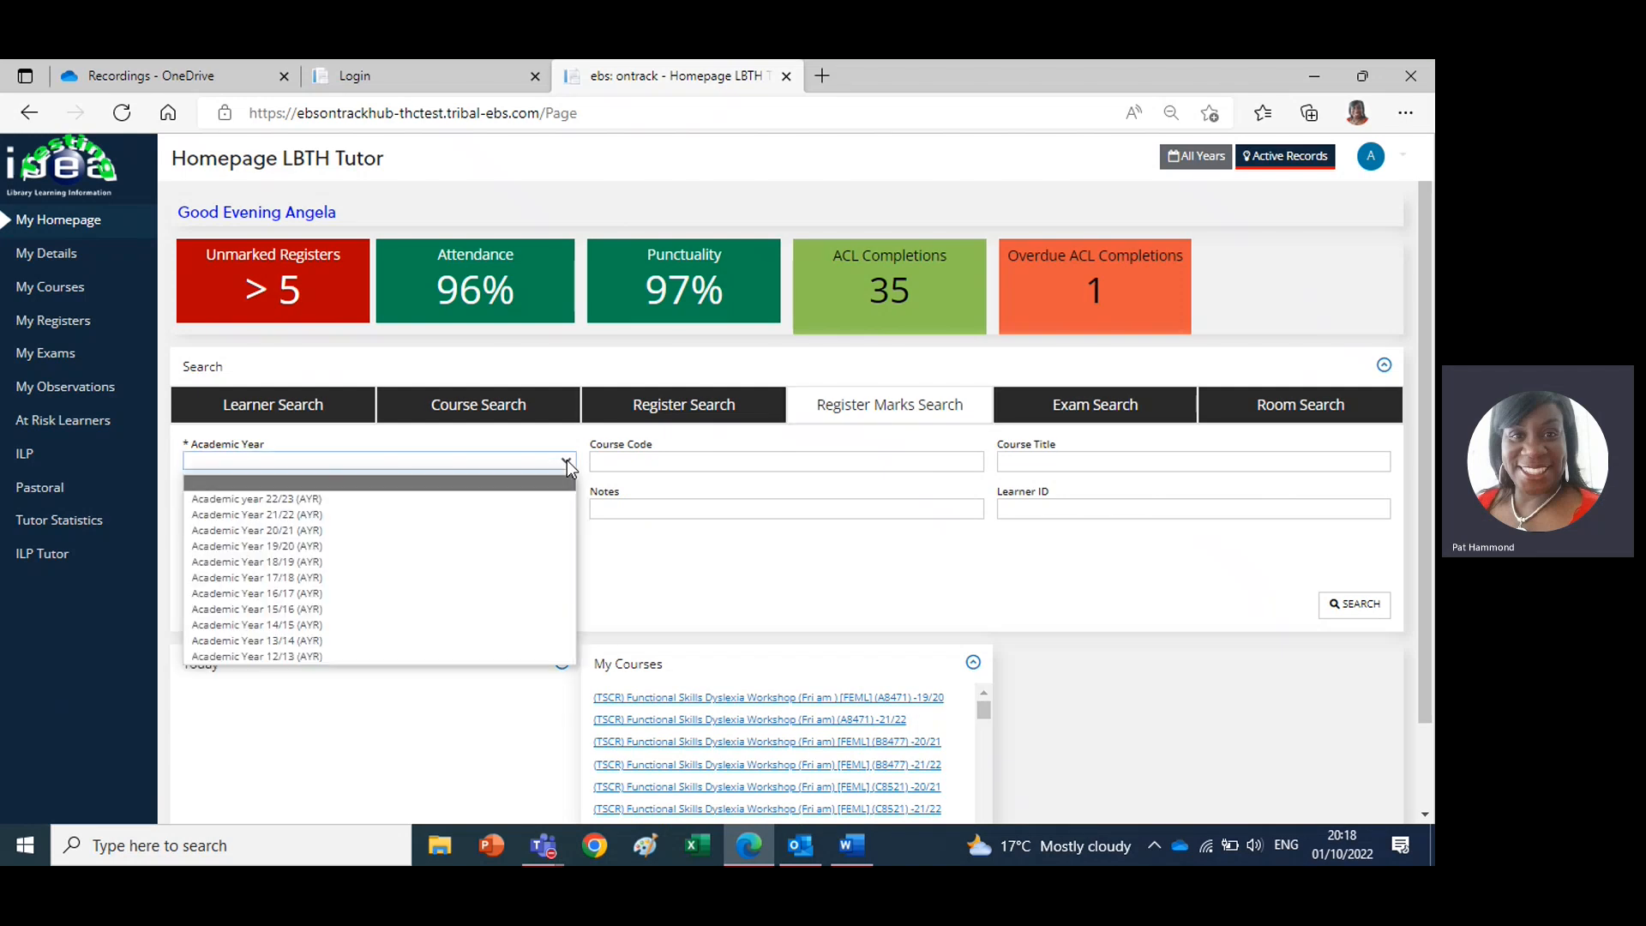
click(314, 516)
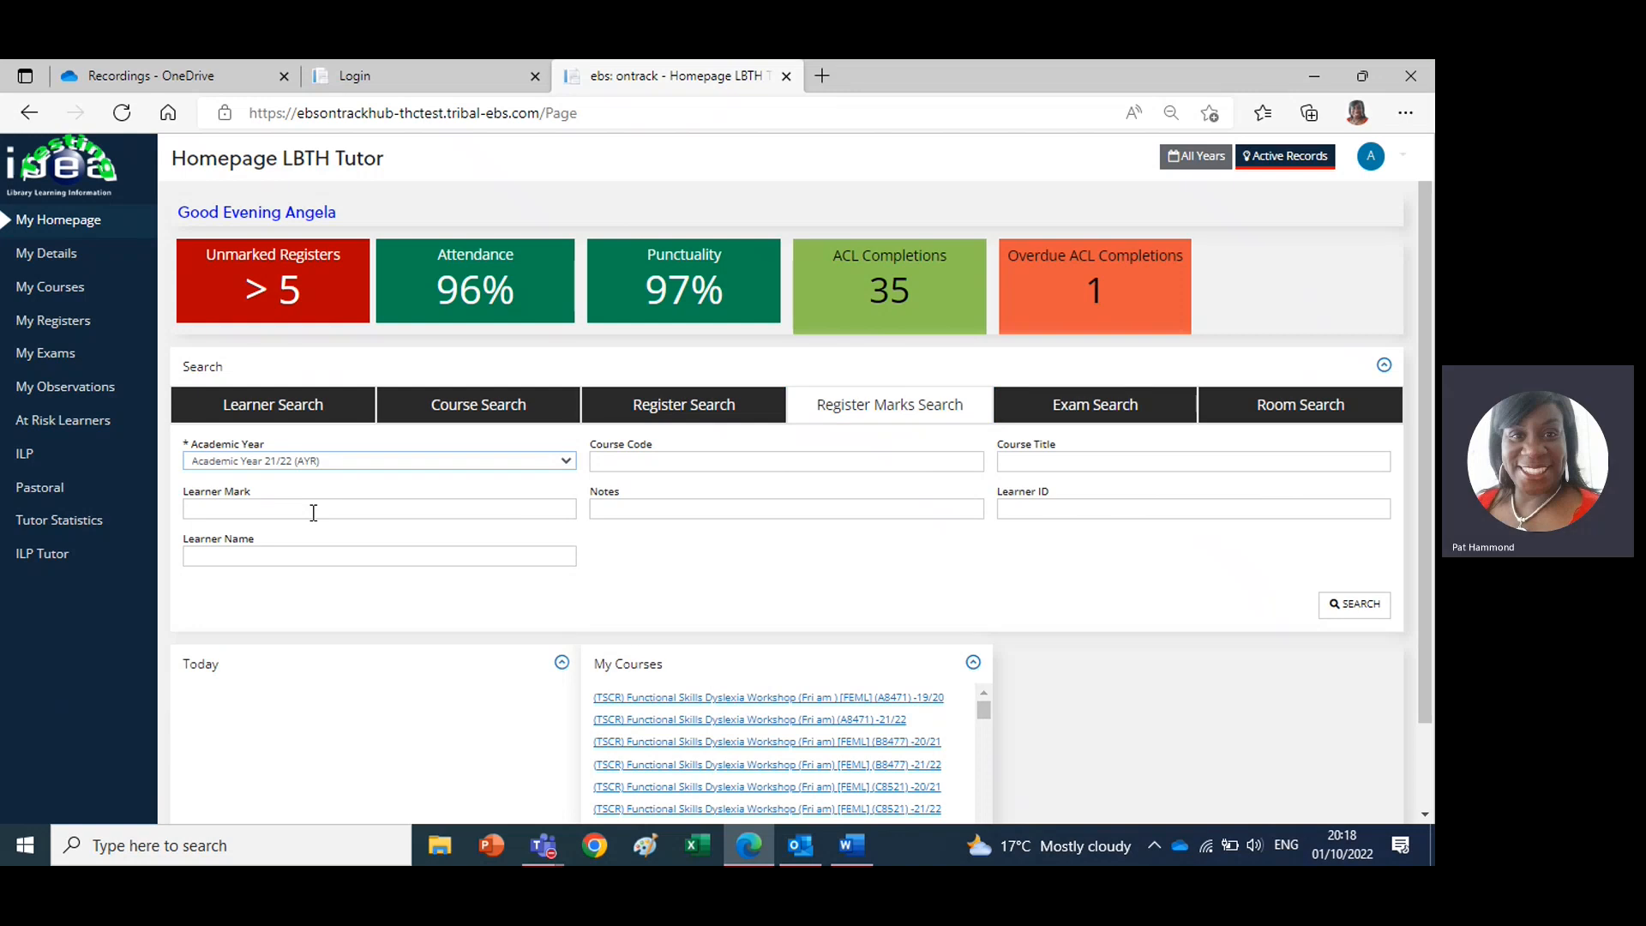
click(265, 510)
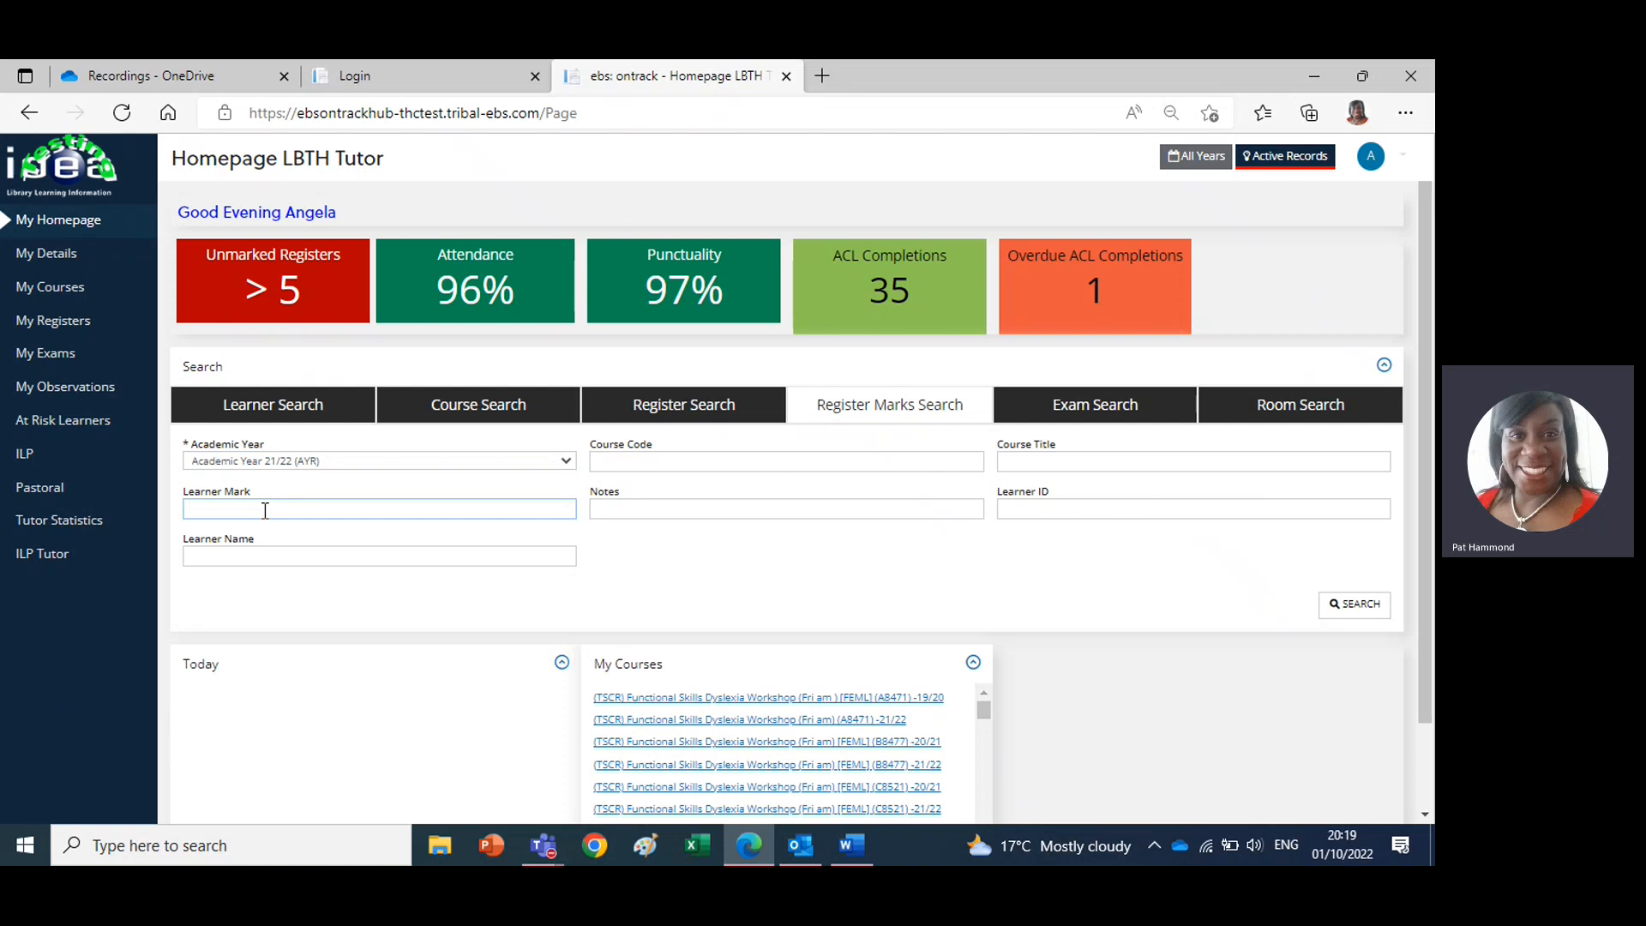
text(L)
click(713, 455)
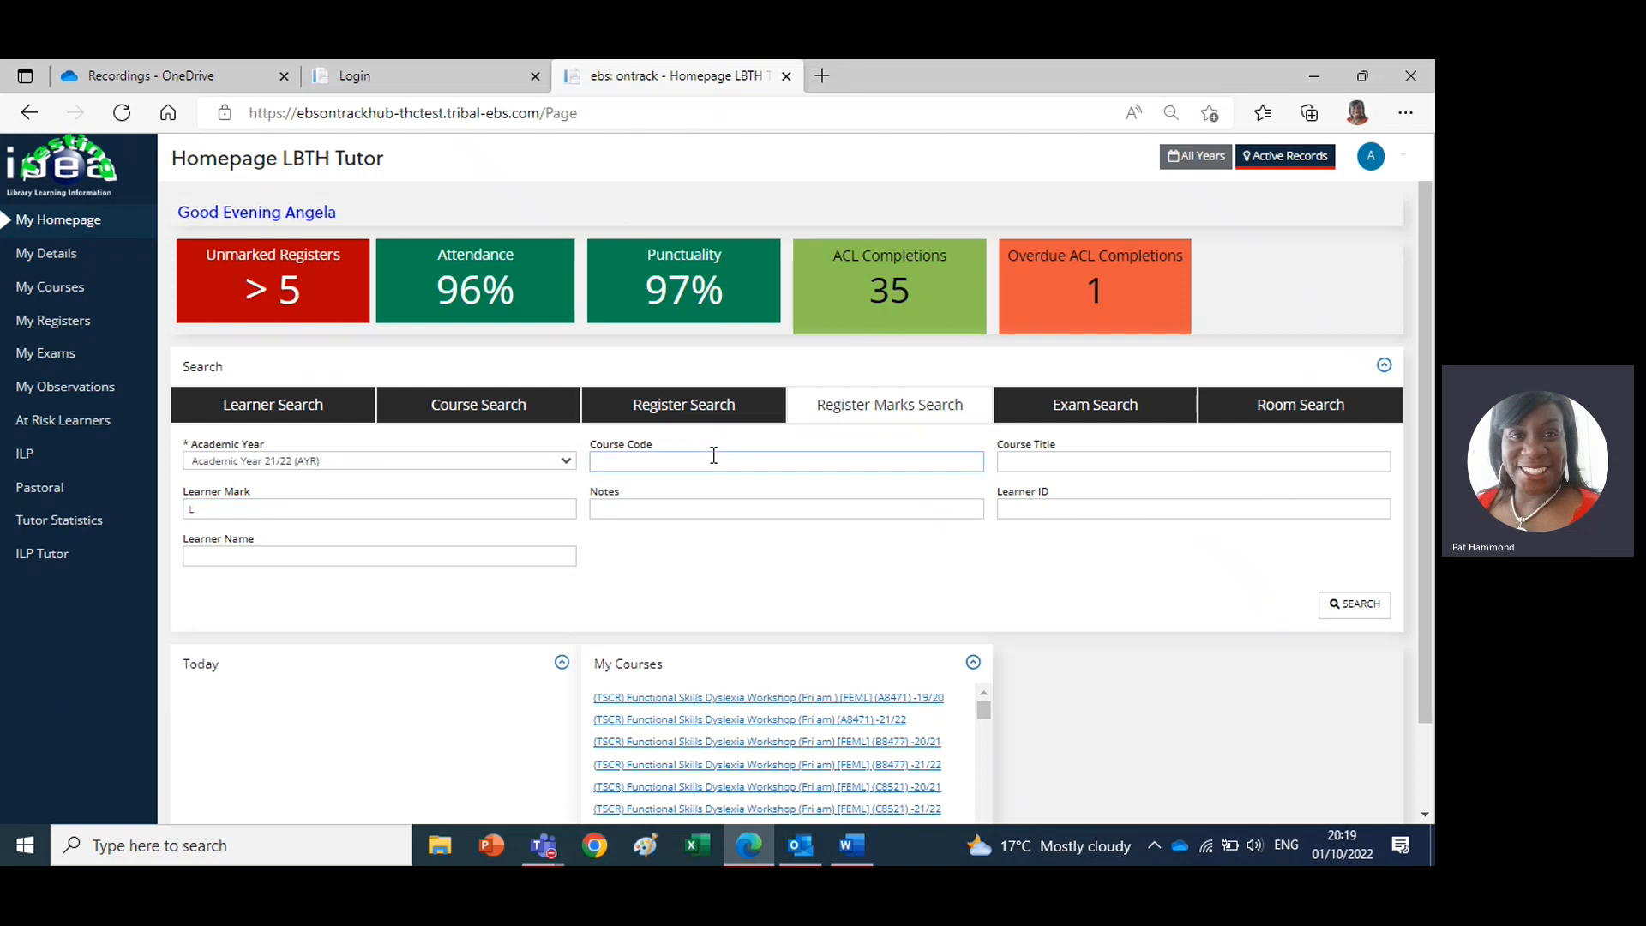
text(A00000)
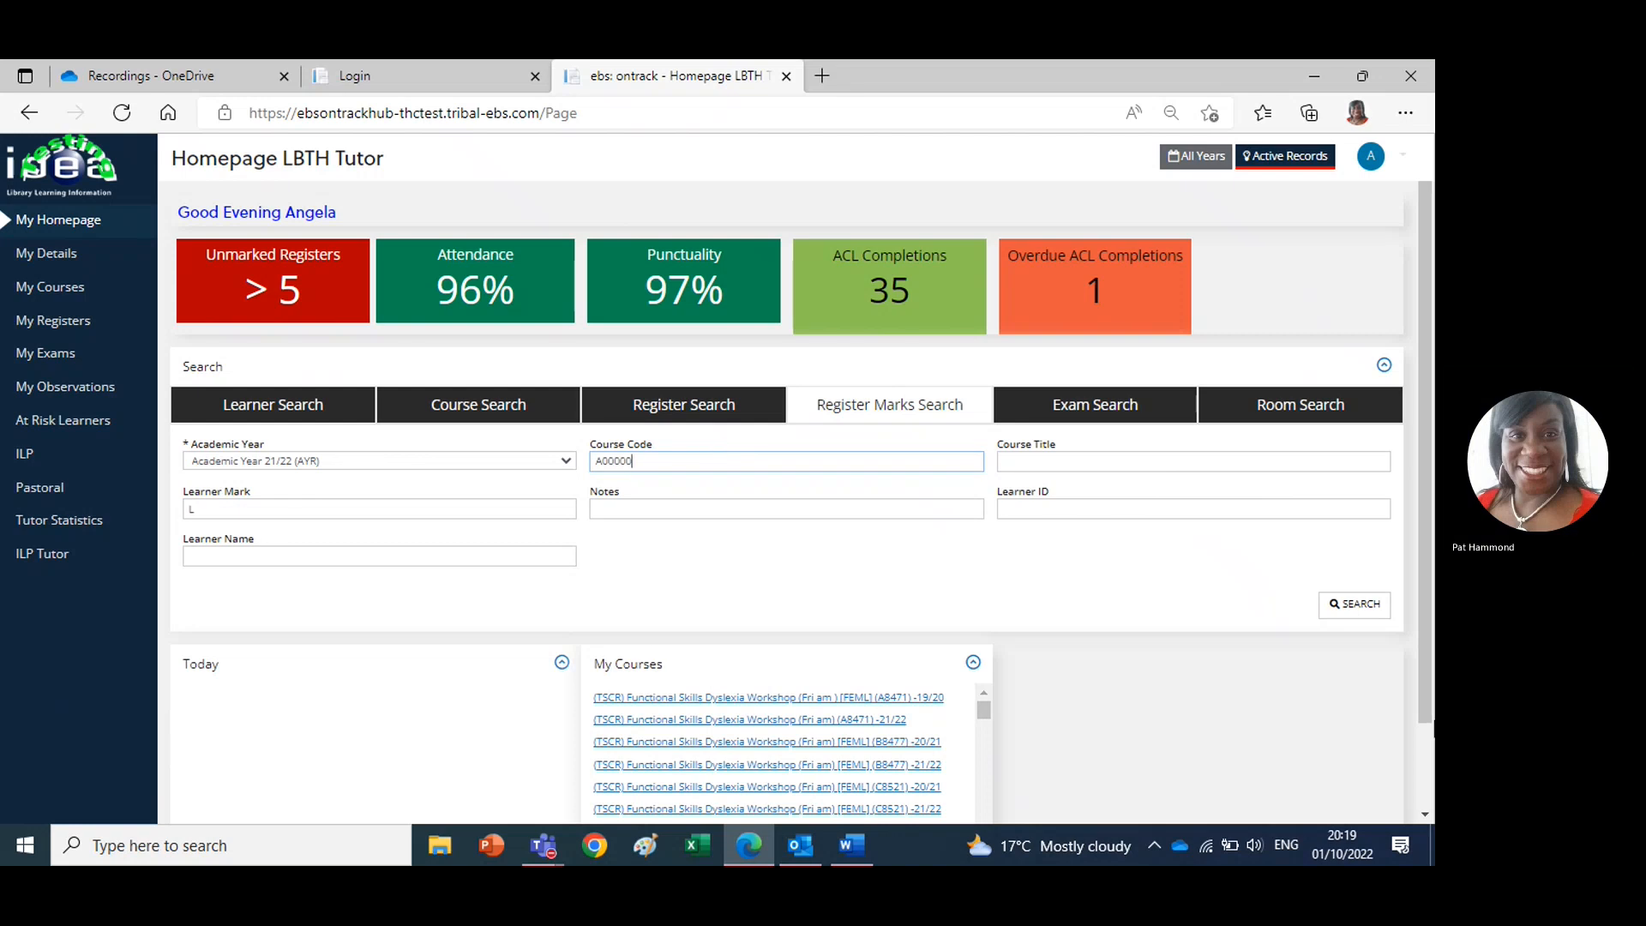
click(1354, 607)
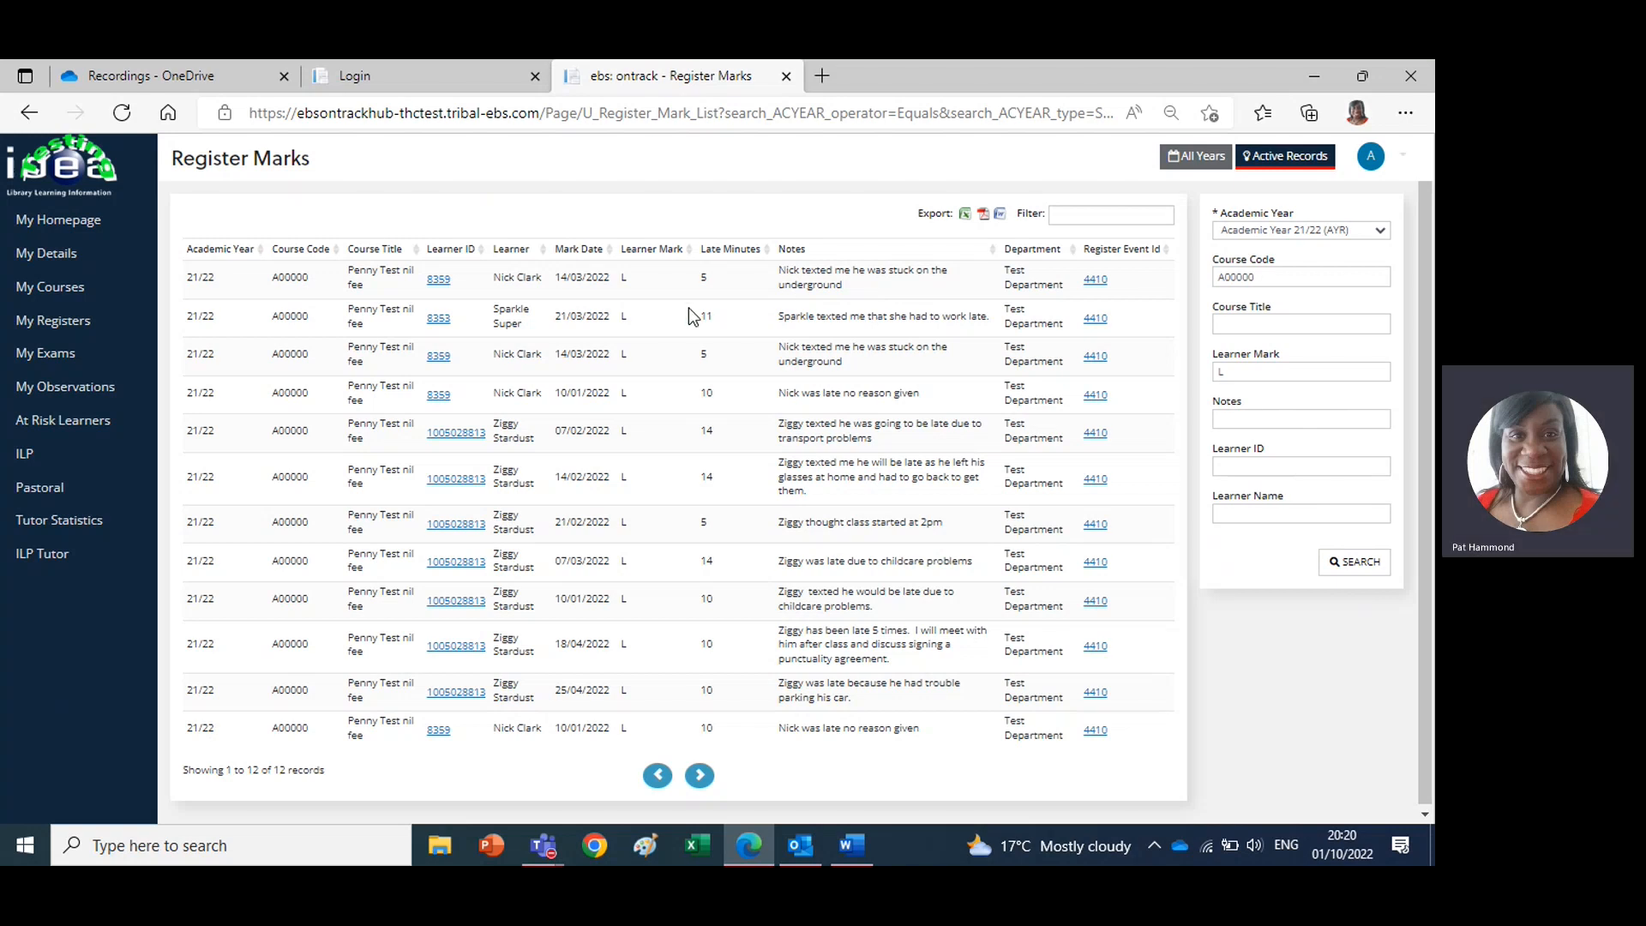
Sort the late marks by mark date and review the late minutes and the reasons in the notes
click(612, 254)
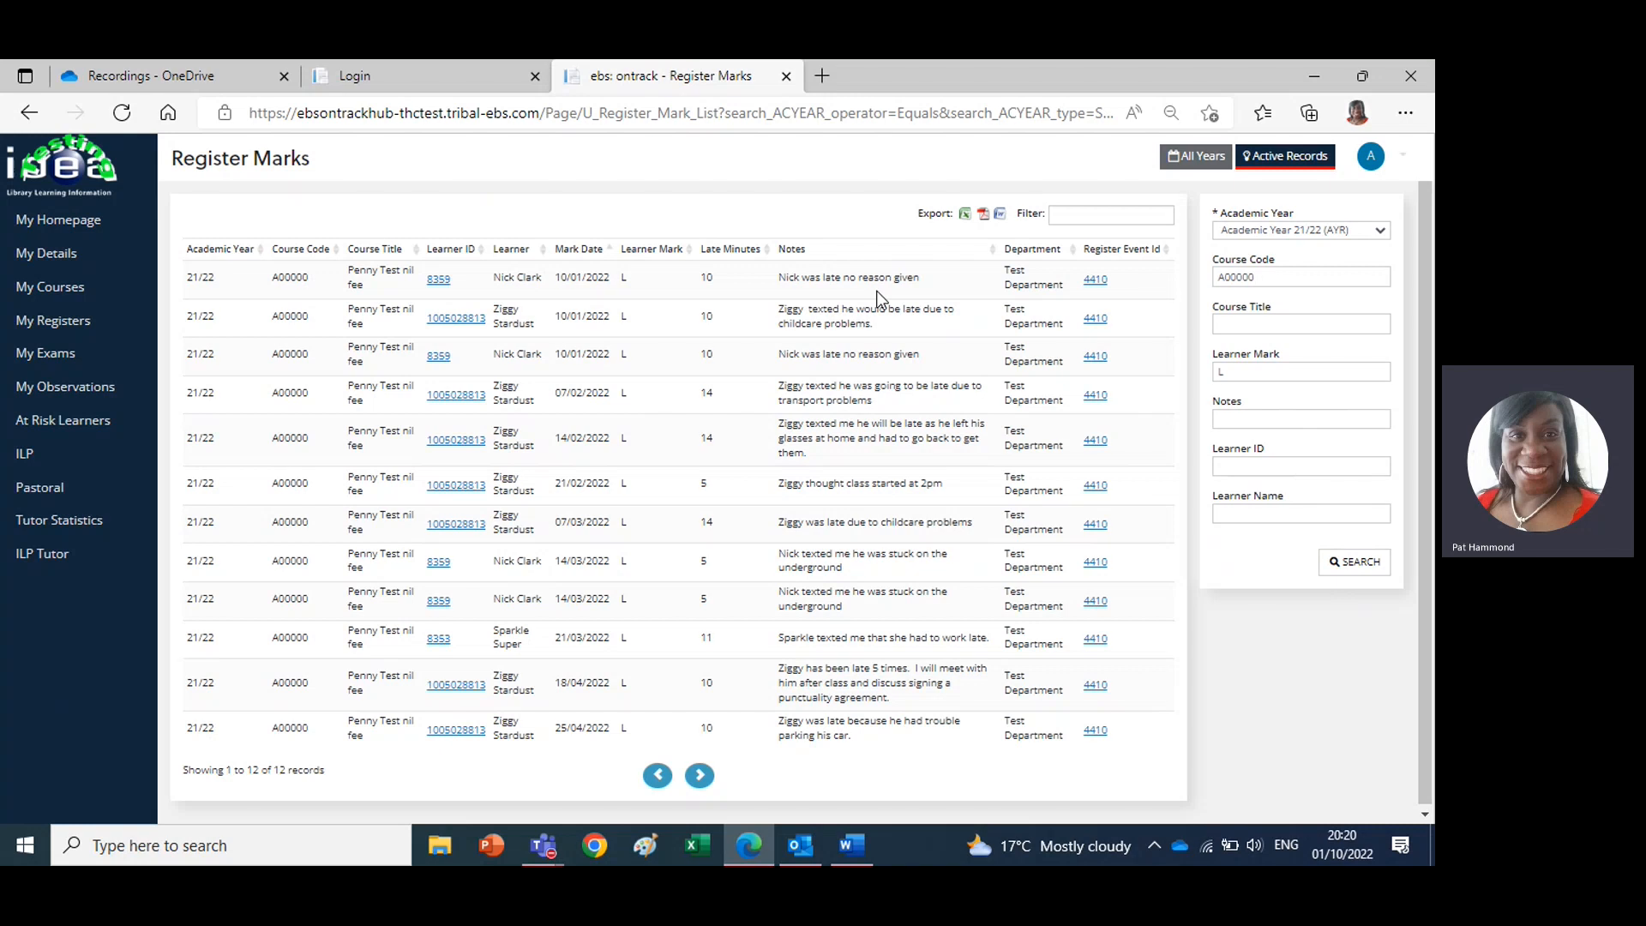
click(720, 291)
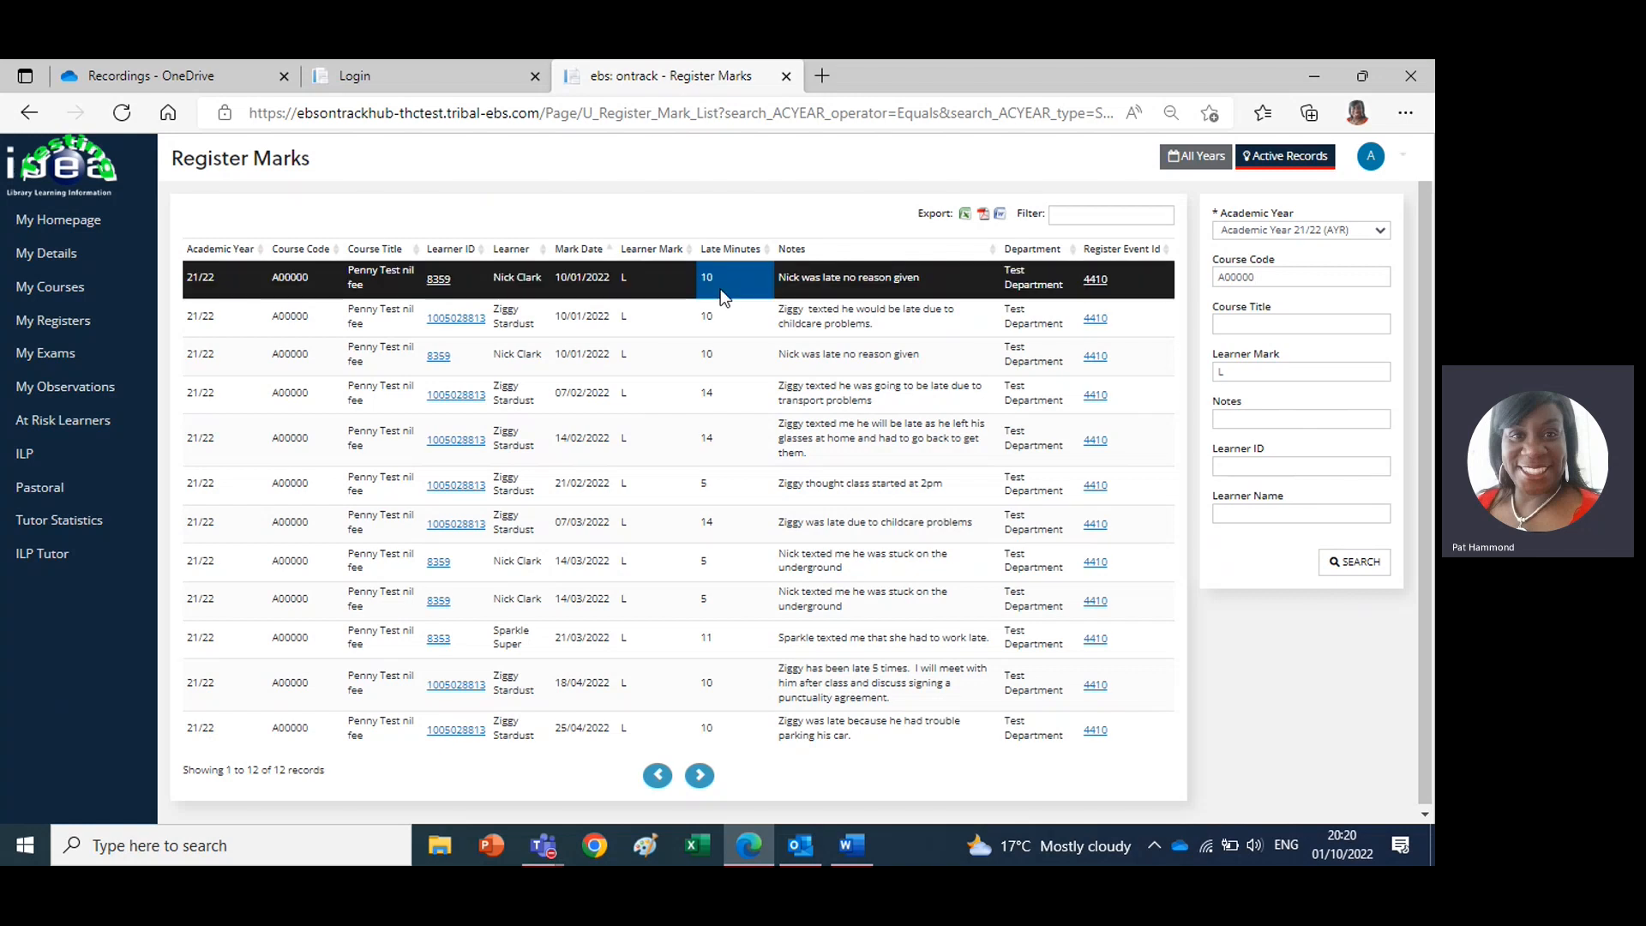
click(911, 319)
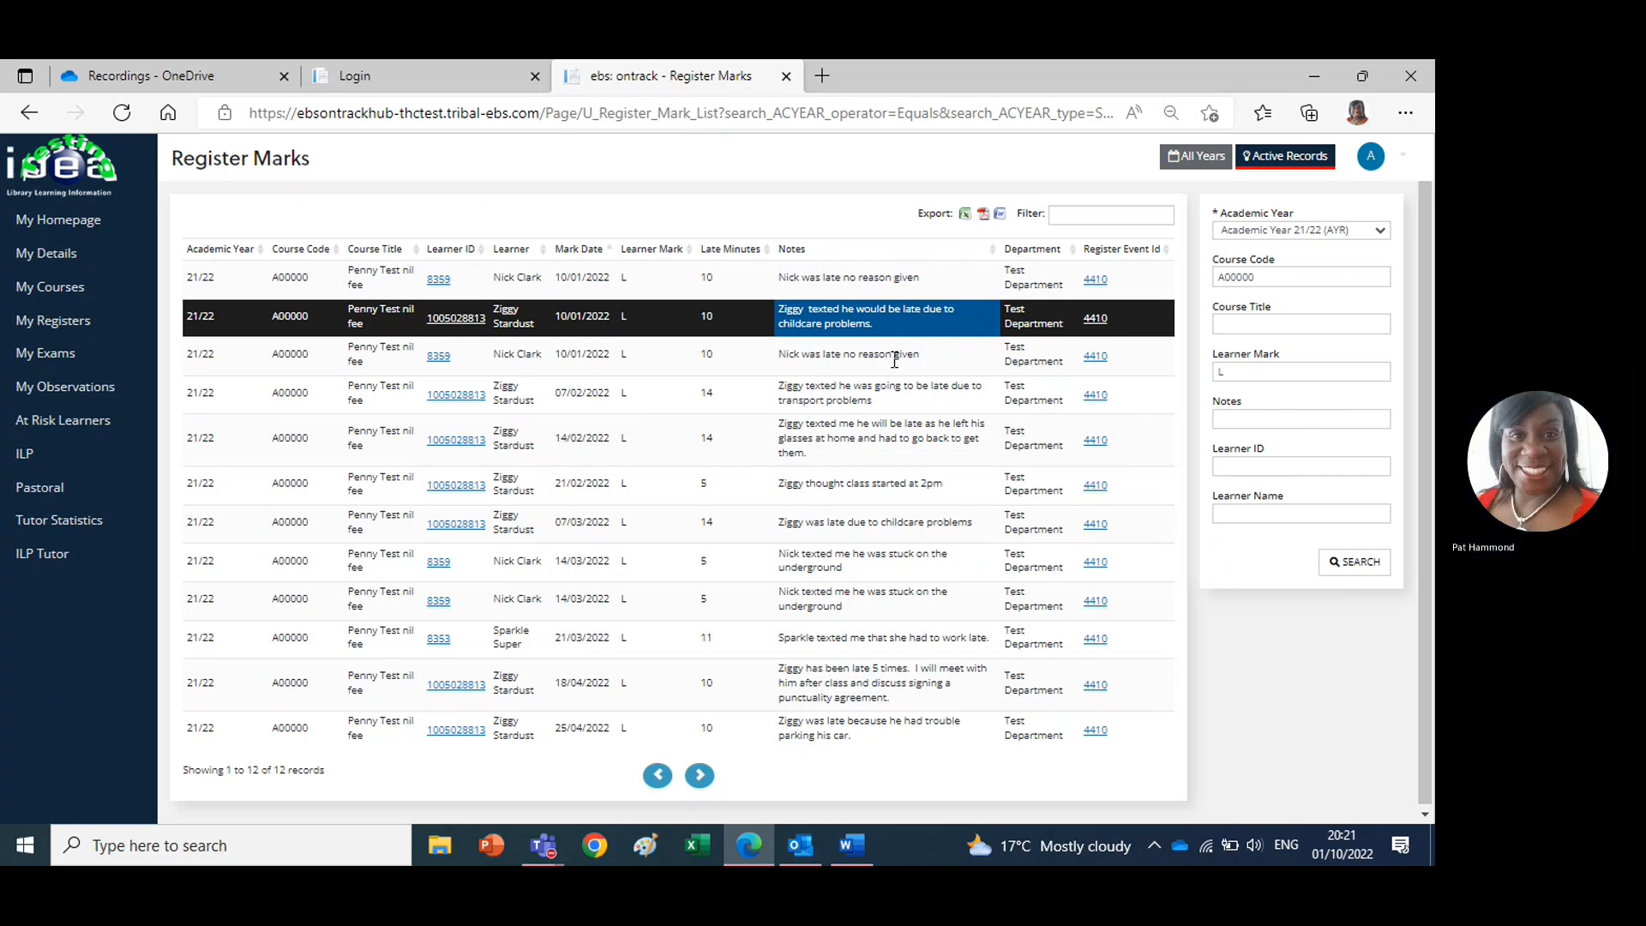
click(881, 408)
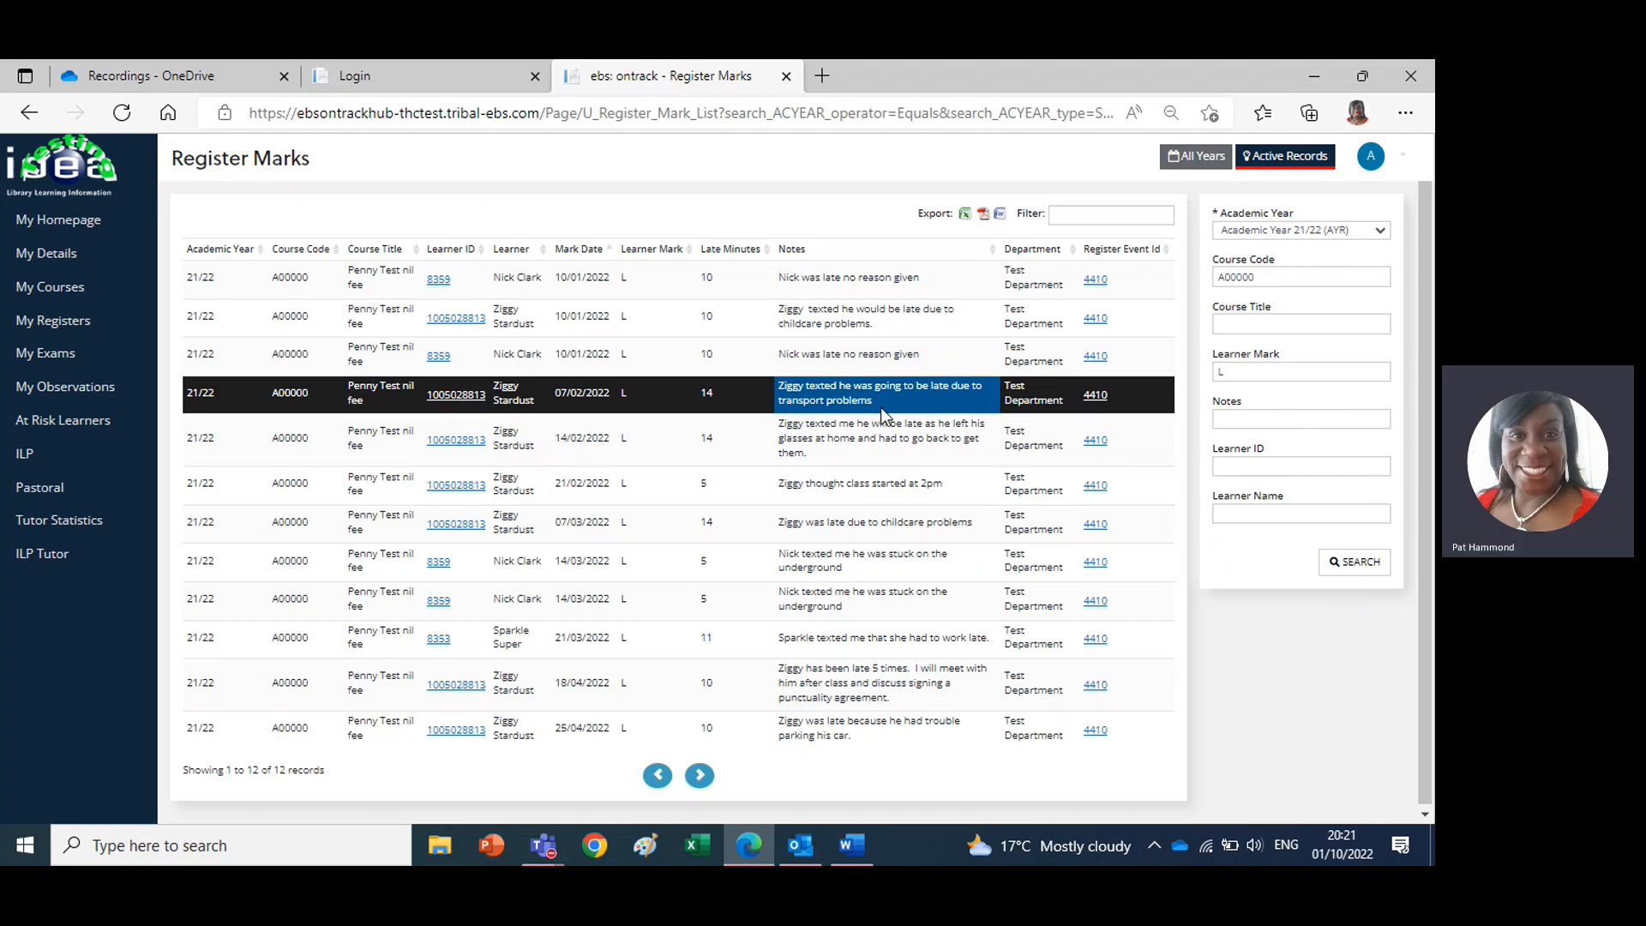
click(880, 444)
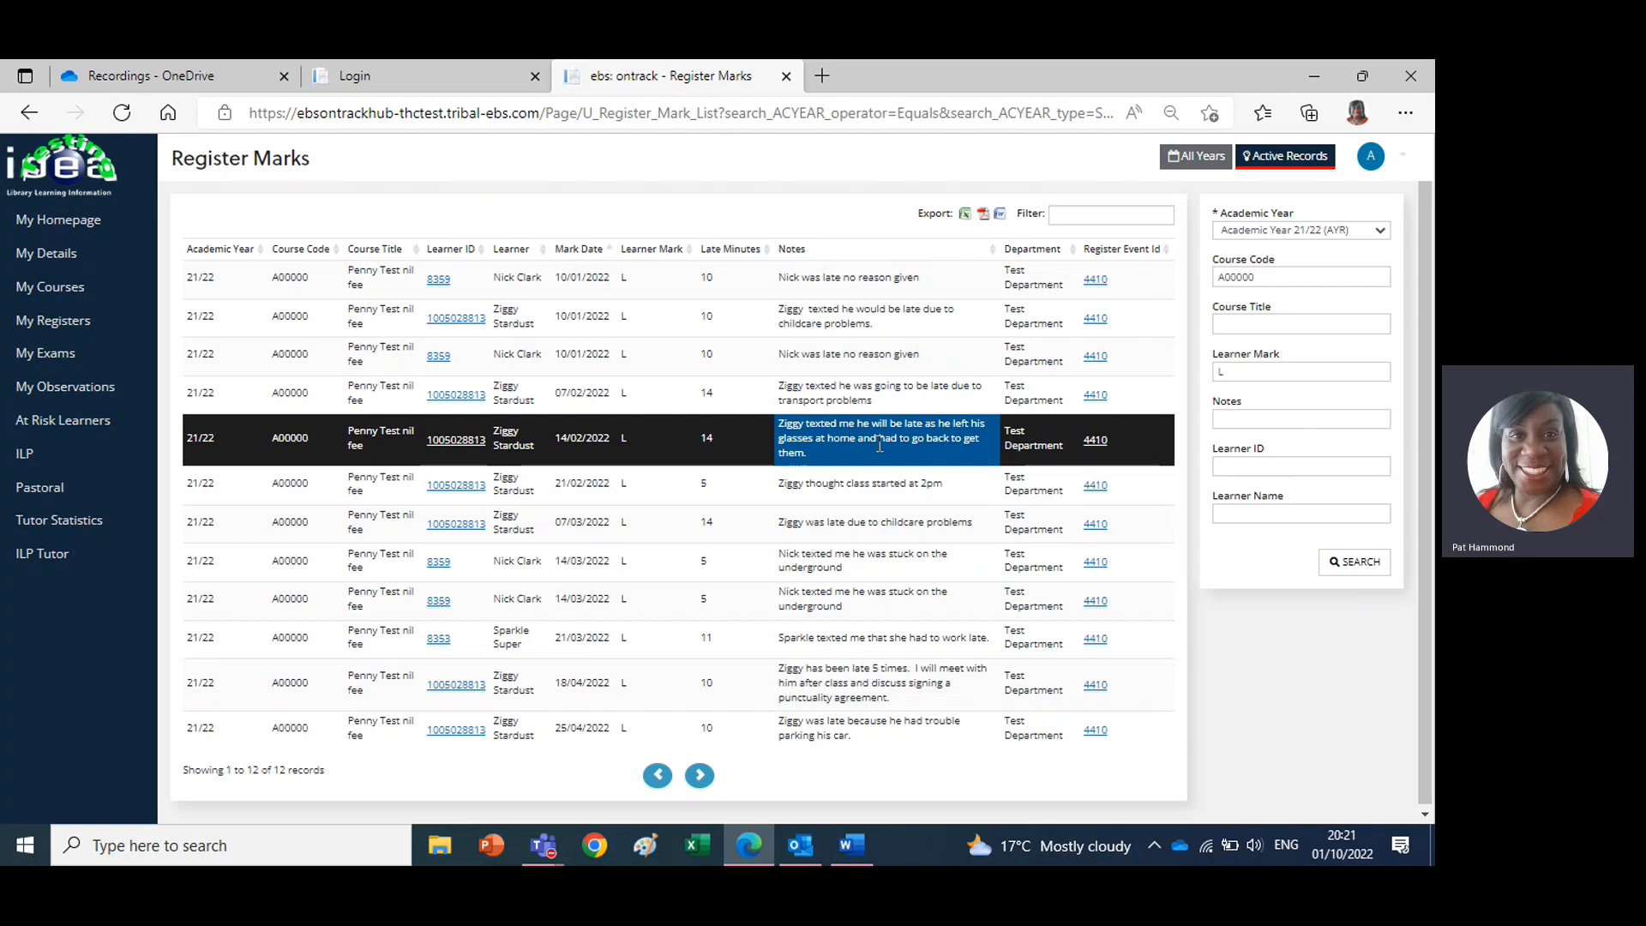
click(873, 487)
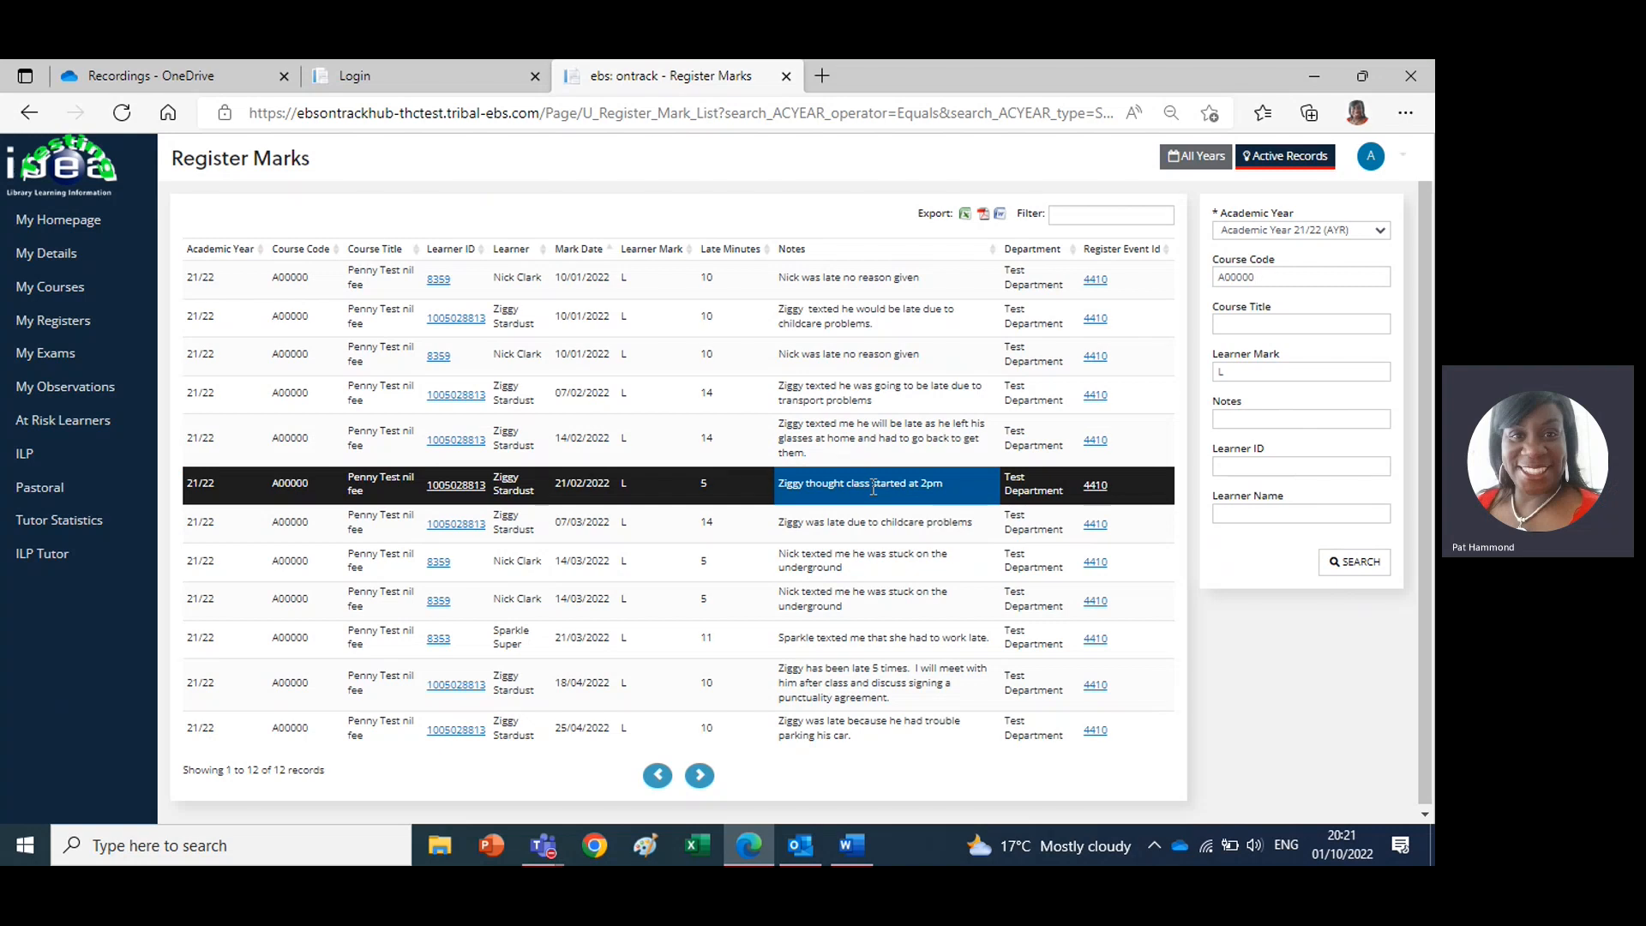
click(856, 560)
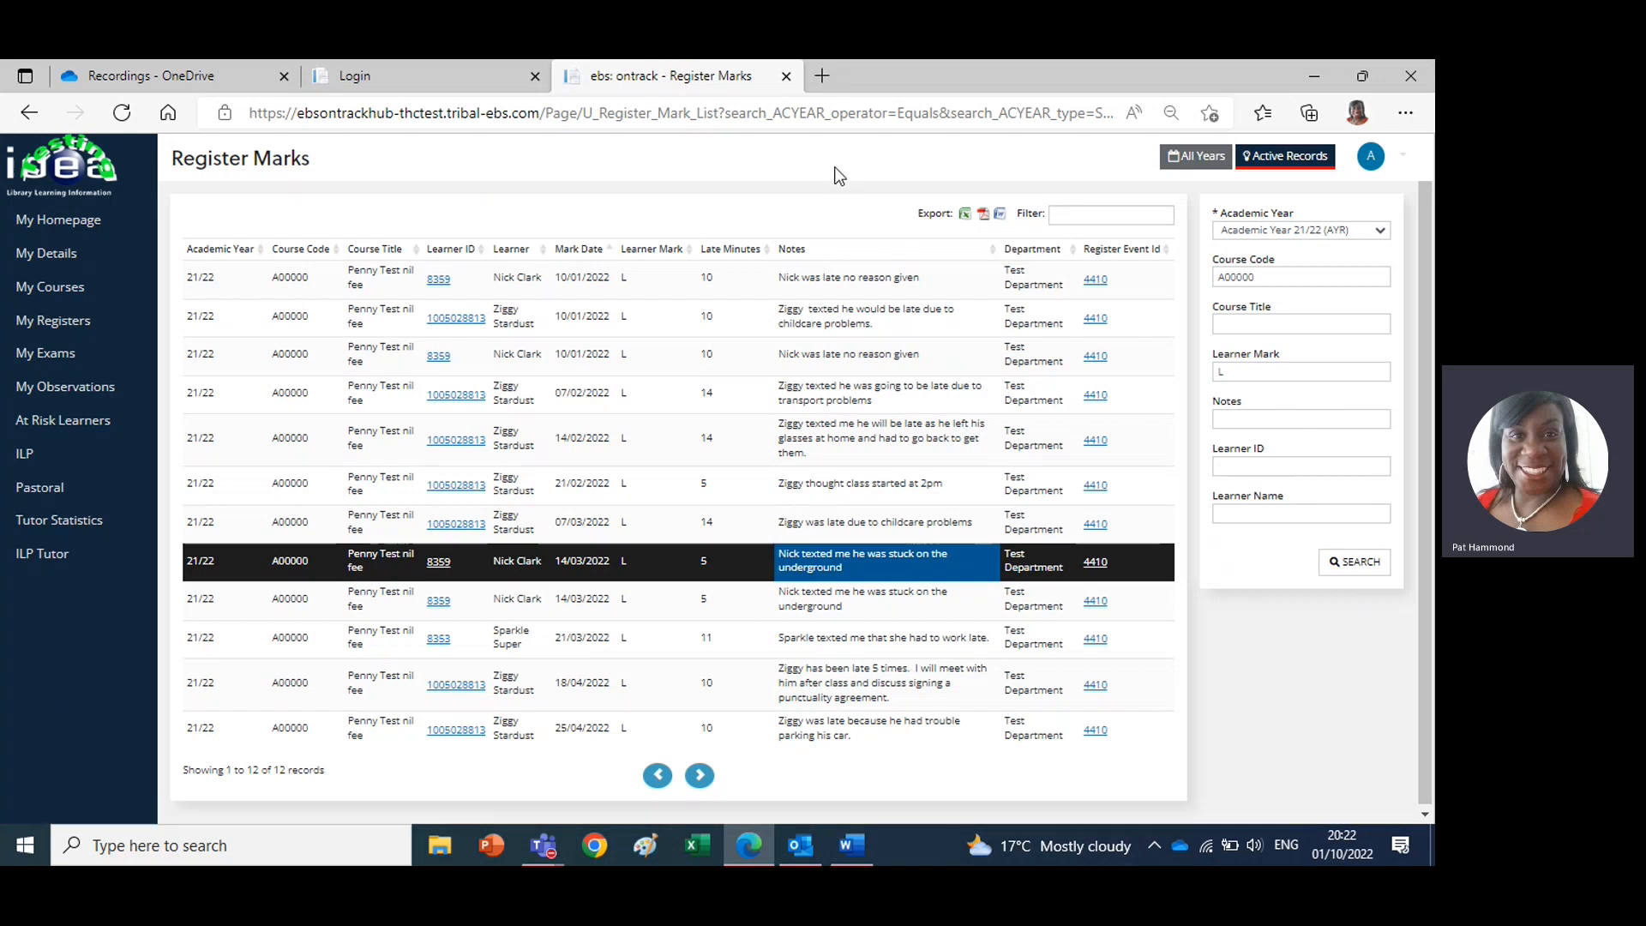
Switch to the Word document on monitoring late marks and read the punctuality agreement guidance
click(851, 849)
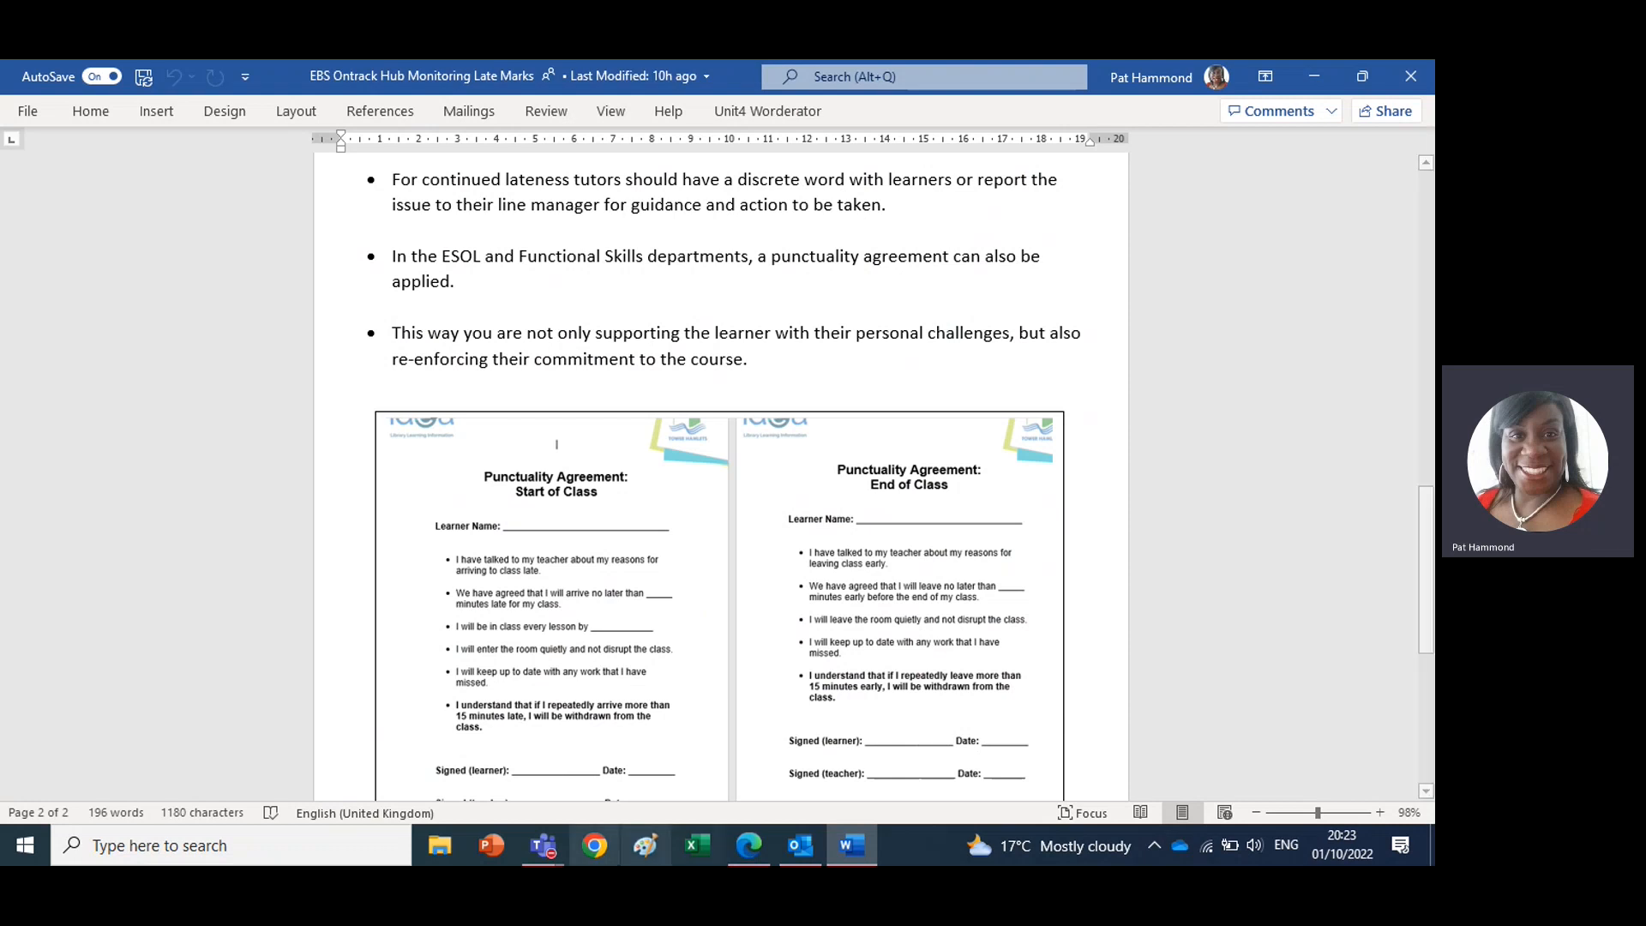
Switch to the Microsoft Teams meeting on monitoring late register marks and leave the call
mouse_move(552, 857)
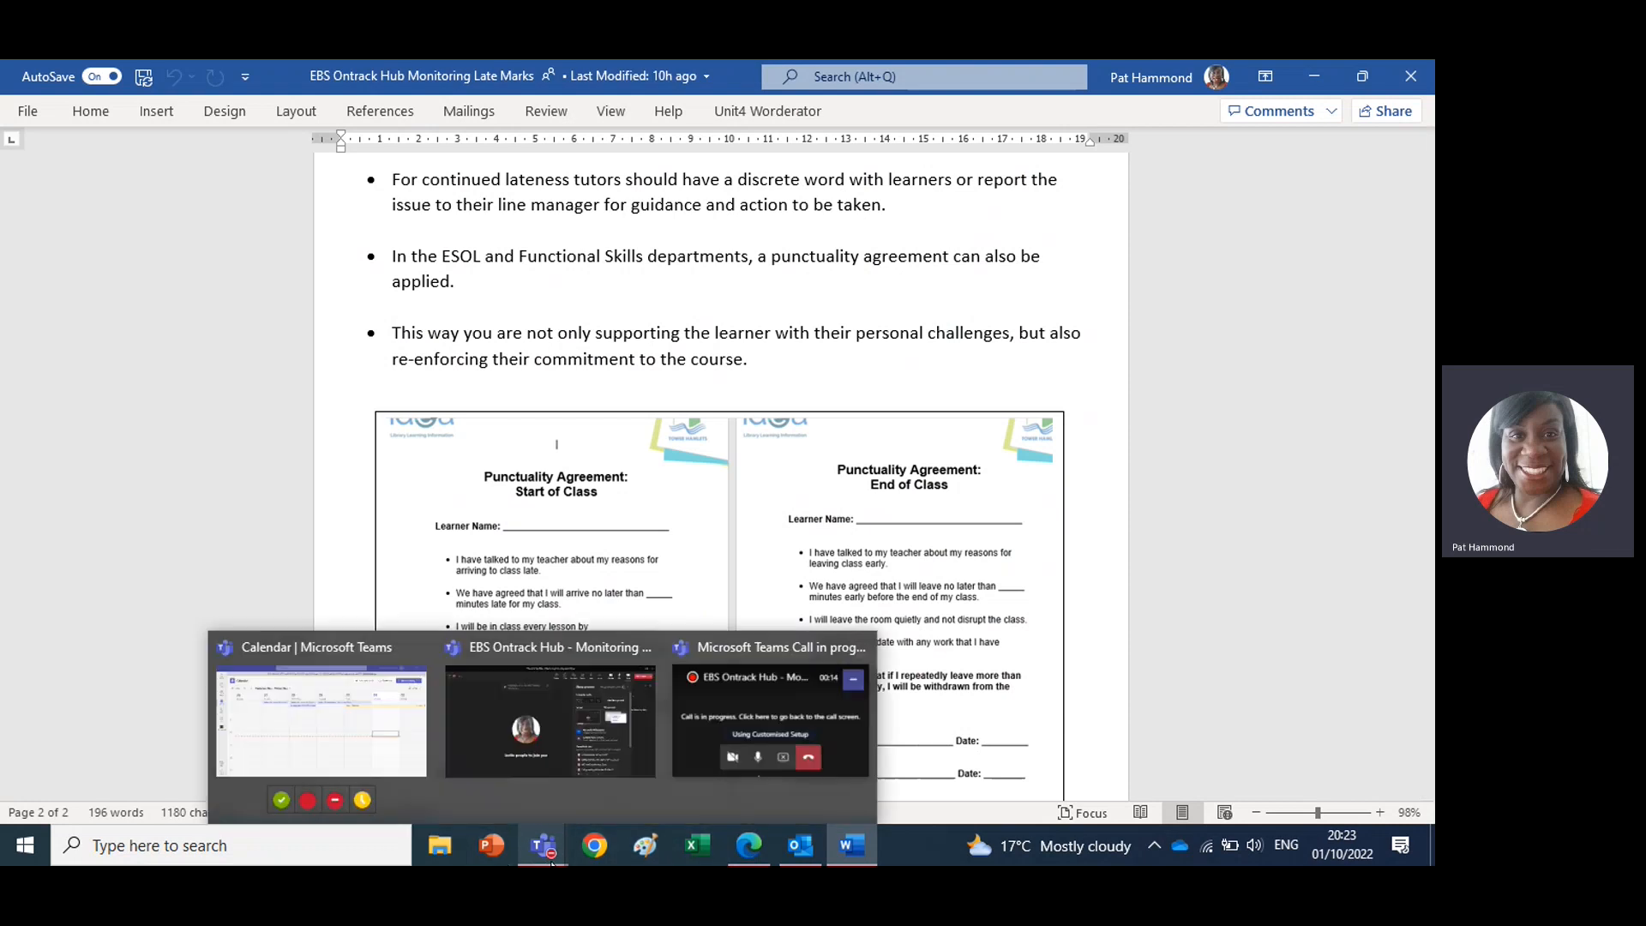
click(553, 813)
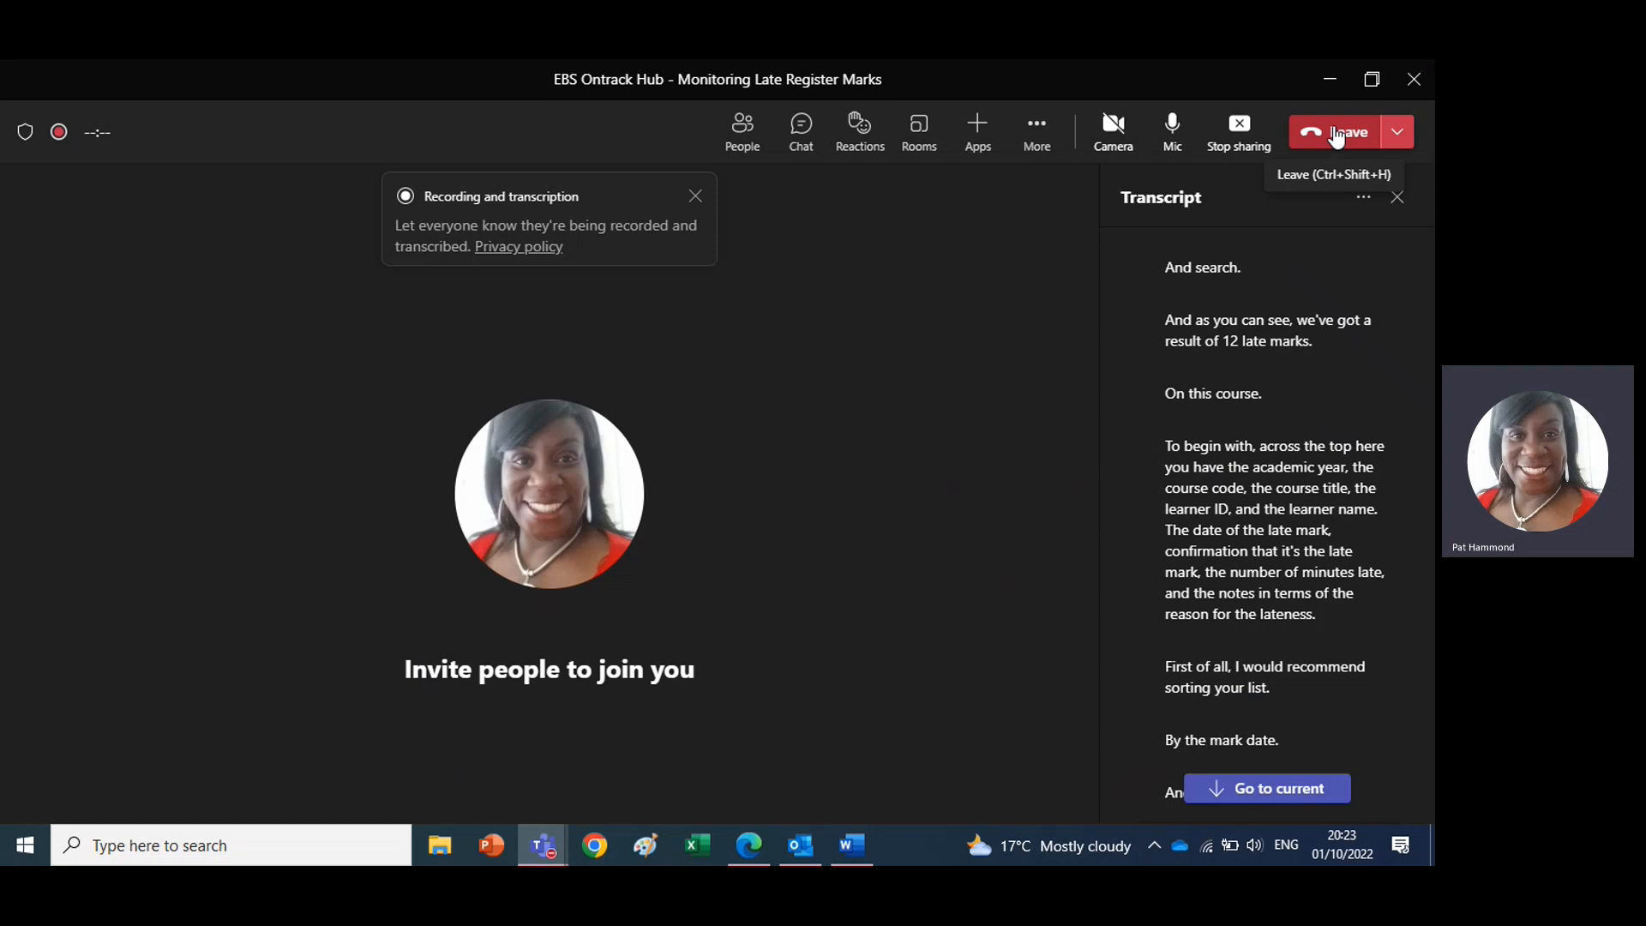
click(1336, 137)
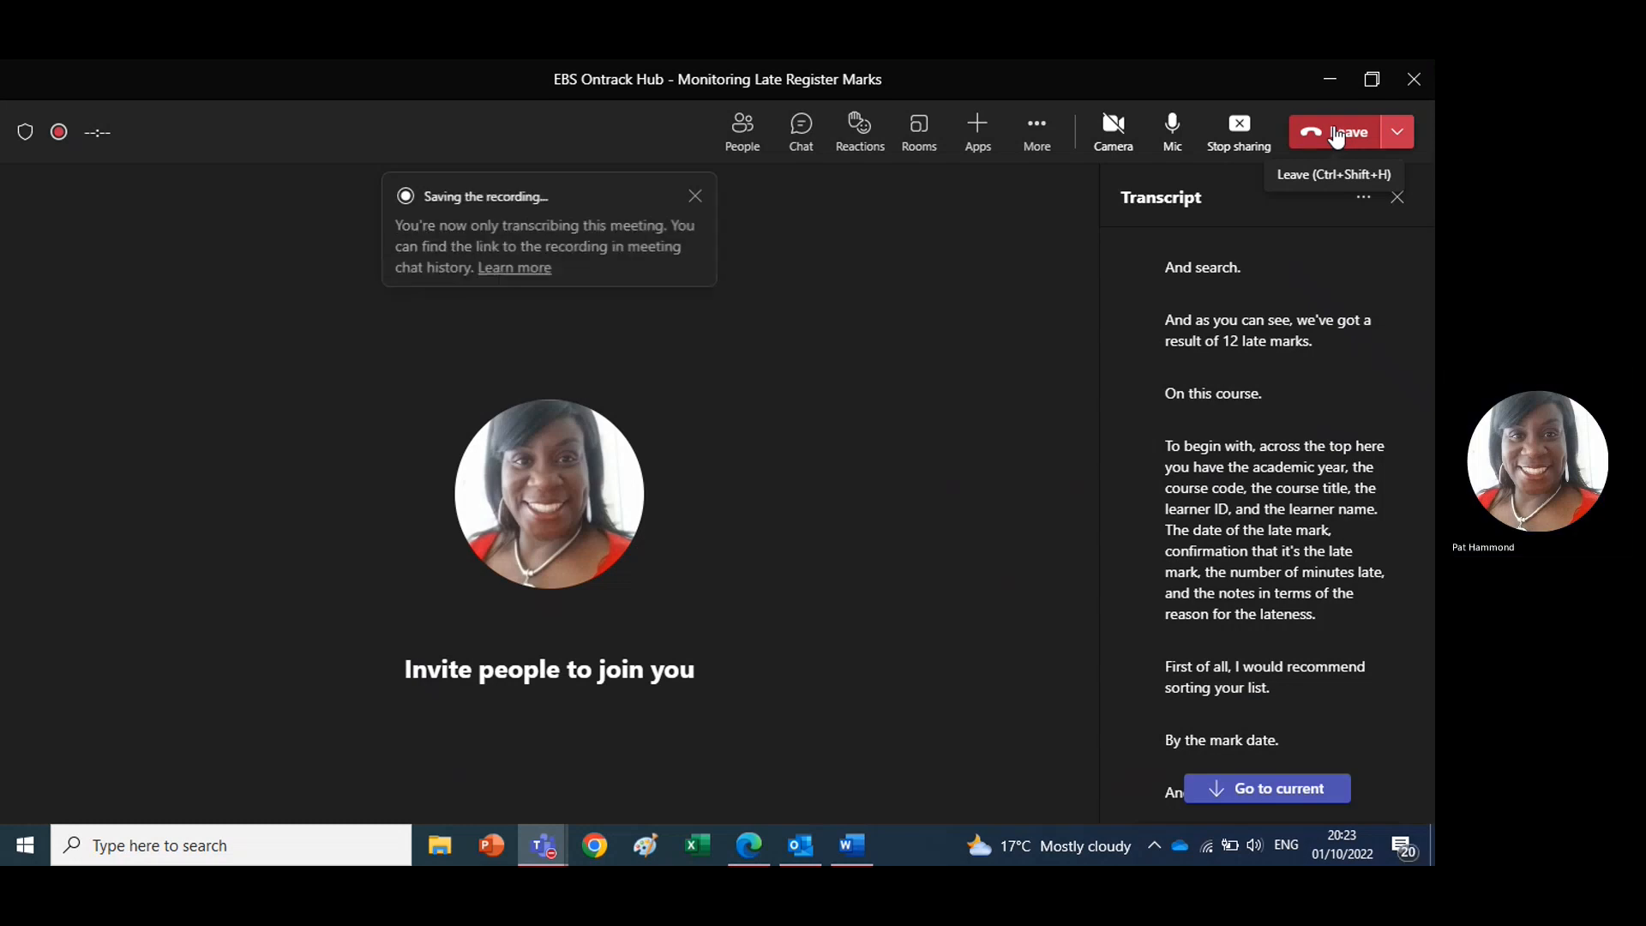